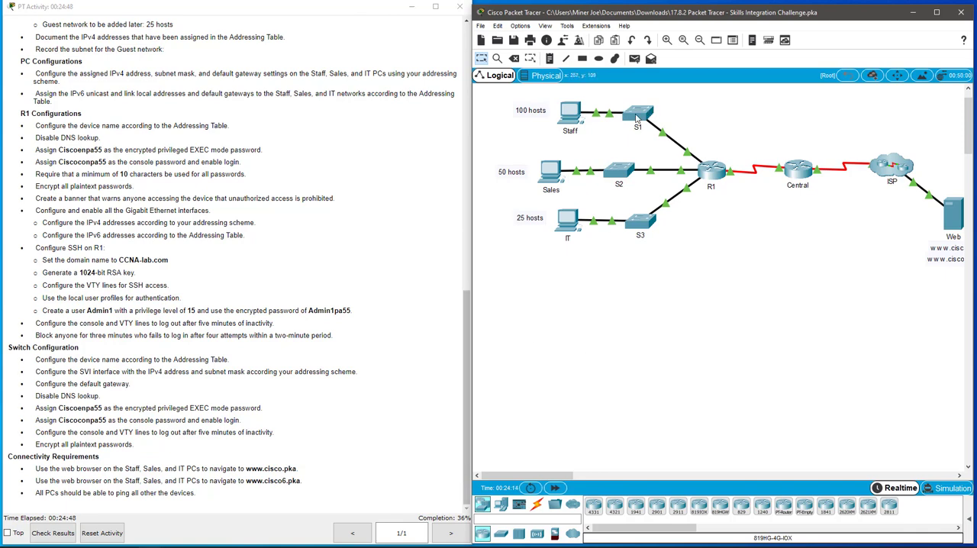
Open the command line of switch S1 and enter privileged EXEC mode.
{"action": "mouse_move", "coordinate": [636, 116]}
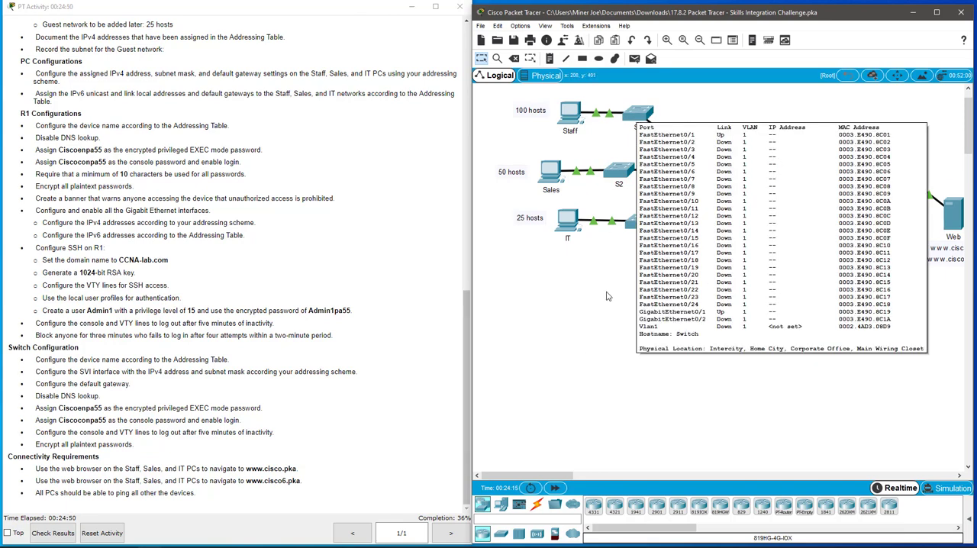
{"action": "left_click", "coordinate": [641, 116]}
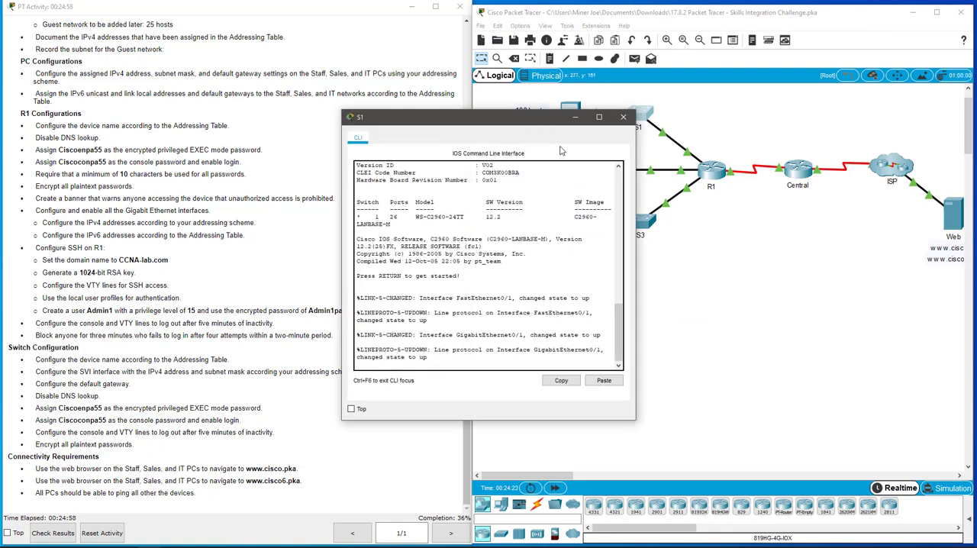
{"action": "left_click_drag", "start_coordinate": [498, 122], "coordinate": [567, 158]}
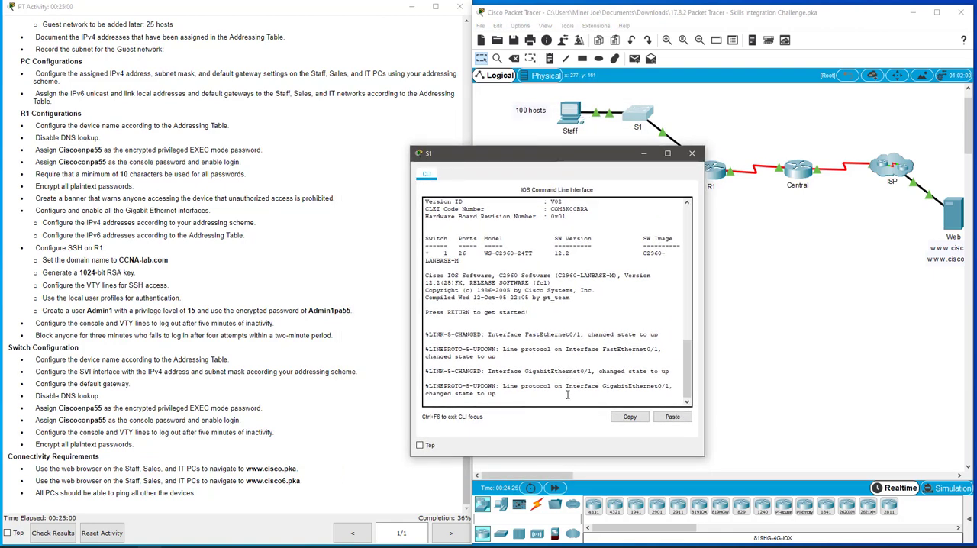
{"action": "key", "text": "Return"}
{"action": "key", "text": "Return"}
{"action": "key", "text": "Return"}
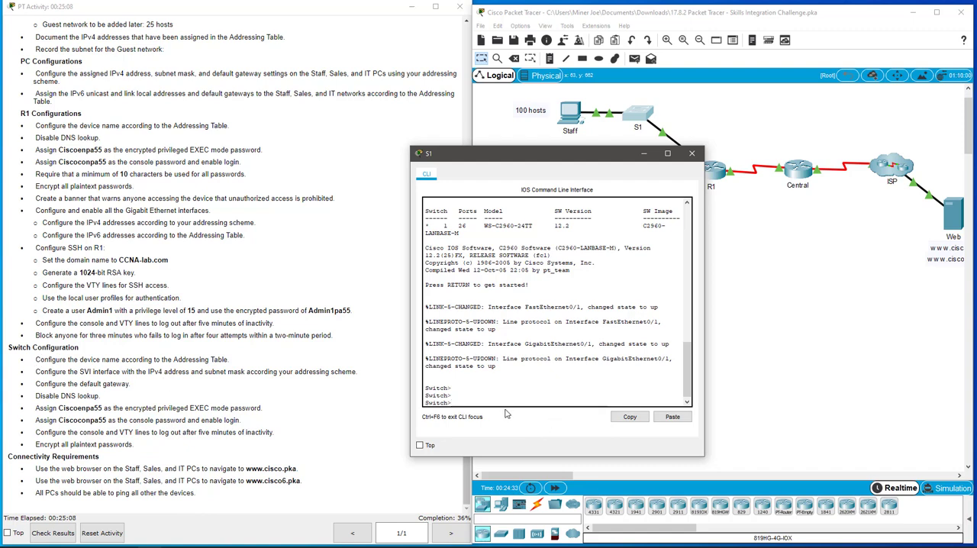
{"action": "type", "text": "en"}
{"action": "key", "text": "Return"}
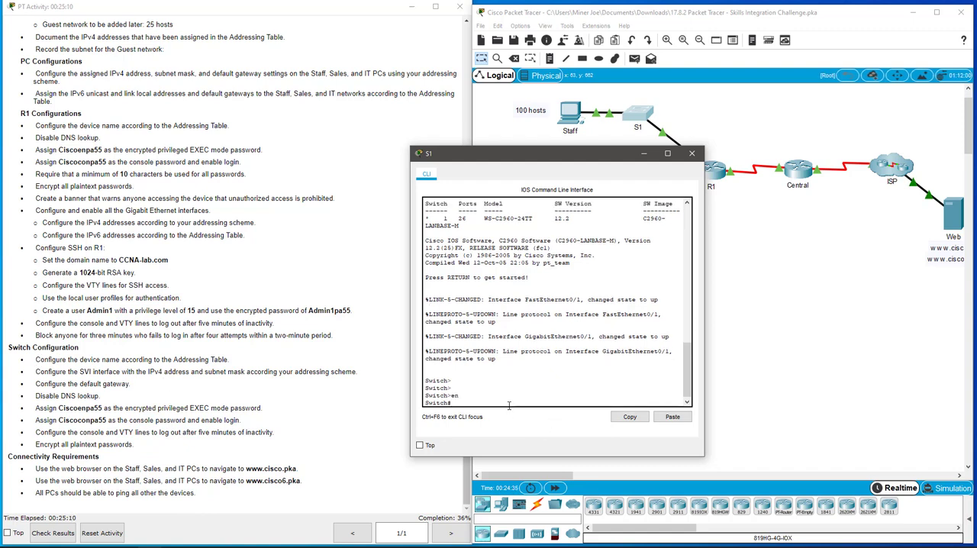
Enter global configuration mode on the switch and set its hostname to S1.
{"action": "type", "text": "confi t"}
{"action": "key", "text": "Return"}
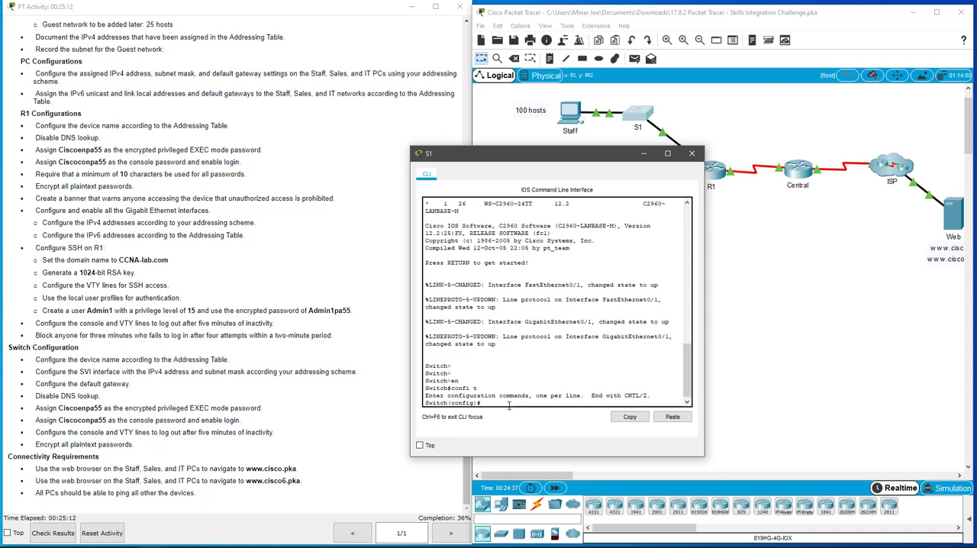
{"action": "type", "text": "hostname S1"}
{"action": "key", "text": "Return"}
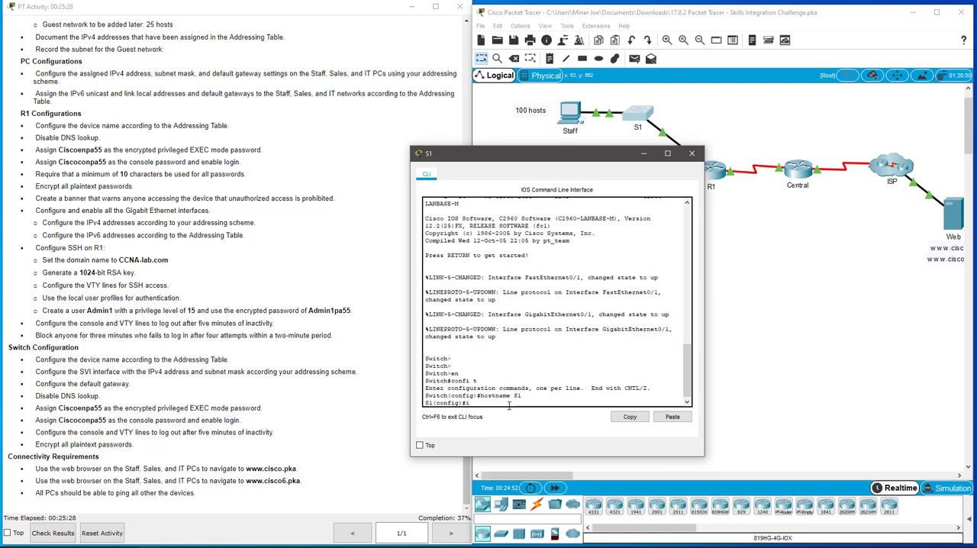
Assign IP address 192.168.0.2 with subnet mask 255.255.255.128 to the VLAN 1 interface of S1.
{"action": "type", "text": "nt vlan 1"}
{"action": "key", "text": "Return"}
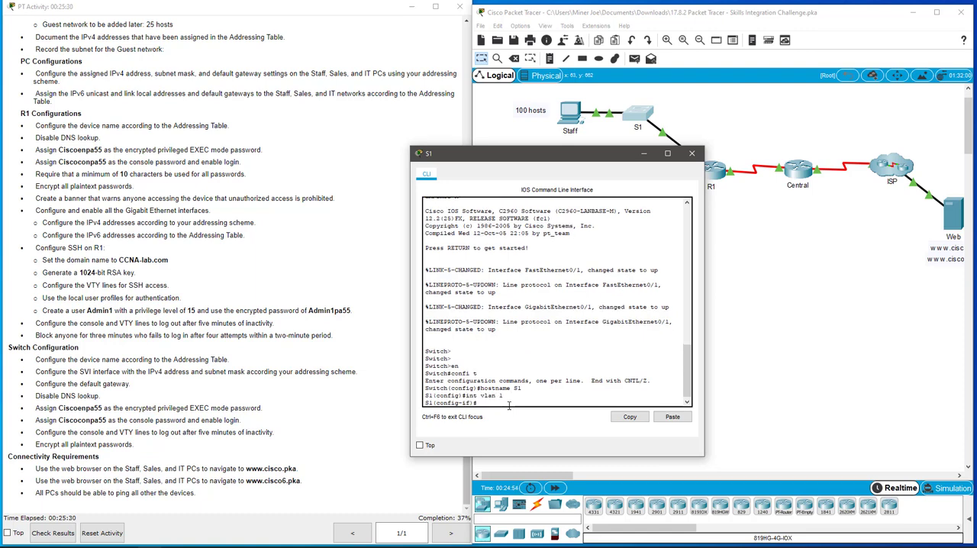
{"action": "type", "text": "ip addre"}
{"action": "key", "text": "Tab"}
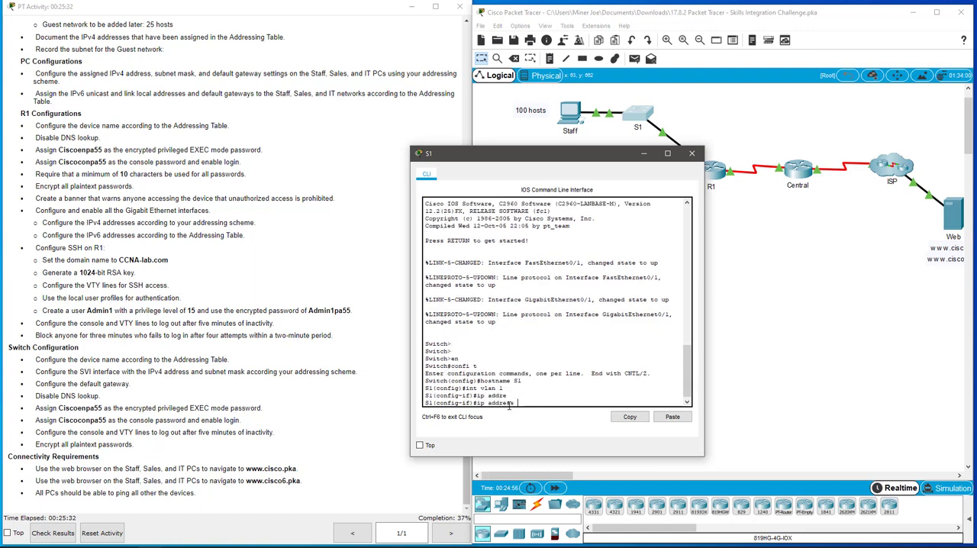
{"action": "type", "text": "192.168."}
{"action": "type", "text": "0.2 255.255.2"}
{"action": "type", "text": "55.255.128"}
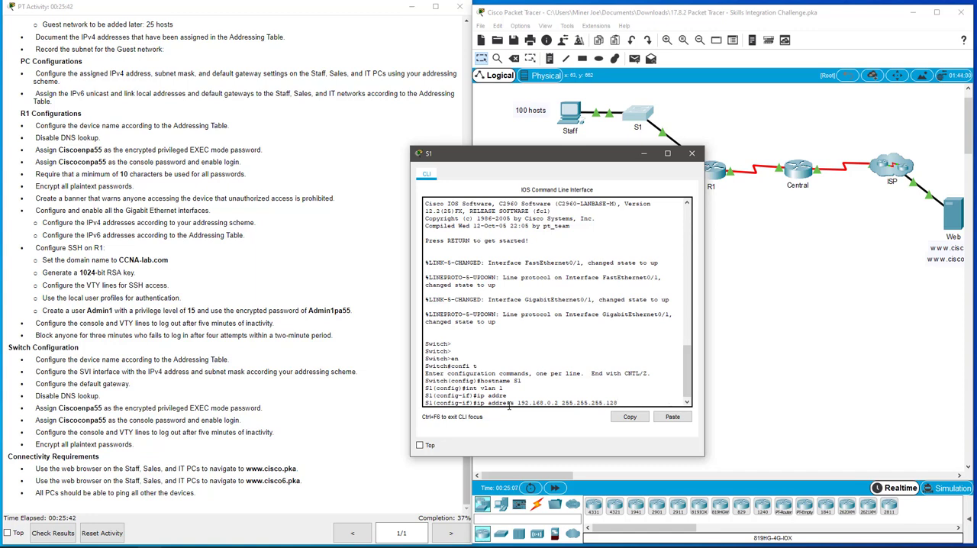
{"action": "key", "text": "Return"}
Enable S1's VLAN 1 interface with no shutdown and return to global configuration mode.
{"action": "type", "text": "no"}
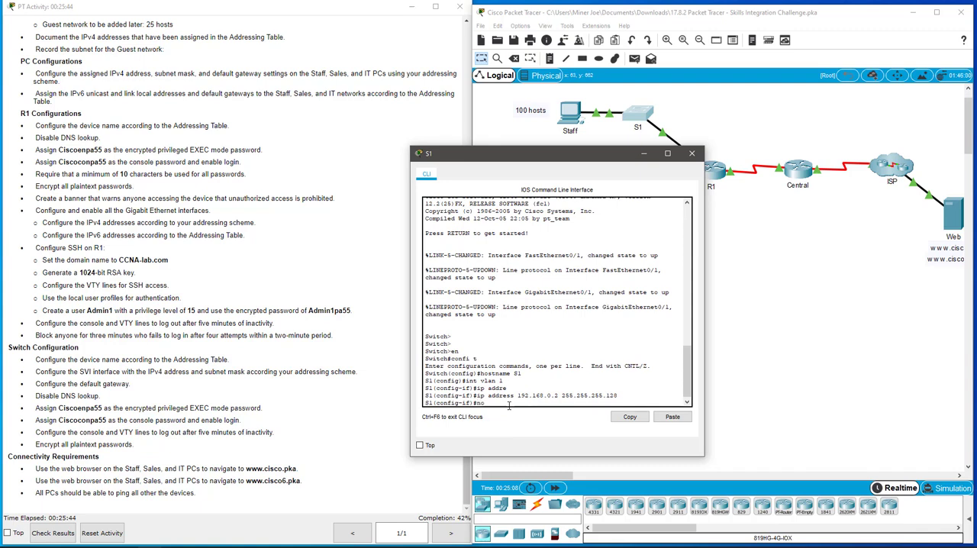
{"action": "type", "text": " shut"}
{"action": "key", "text": "Return"}
{"action": "key", "text": "Return"}
{"action": "key", "text": "Return"}
{"action": "key", "text": "Return"}
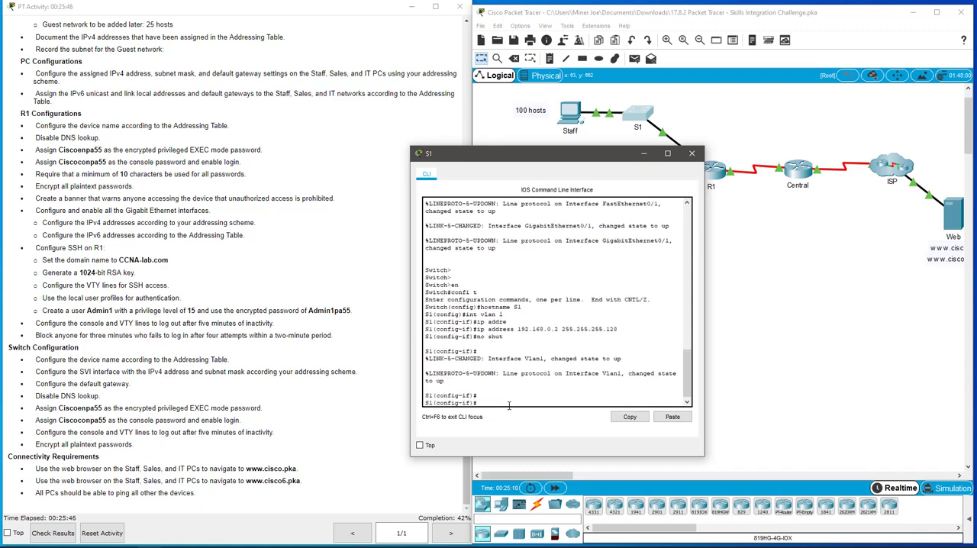
{"action": "type", "text": "exit"}
{"action": "key", "text": "Return"}
Set S1's default gateway to 192.168.0.1.
{"action": "type", "text": "ip"}
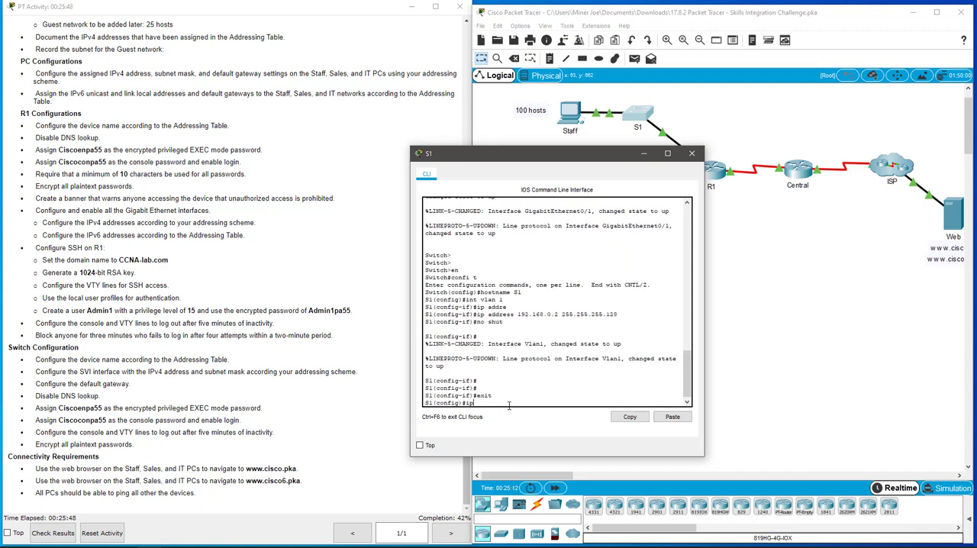
{"action": "type", "text": " de"}
{"action": "key", "text": "Tab"}
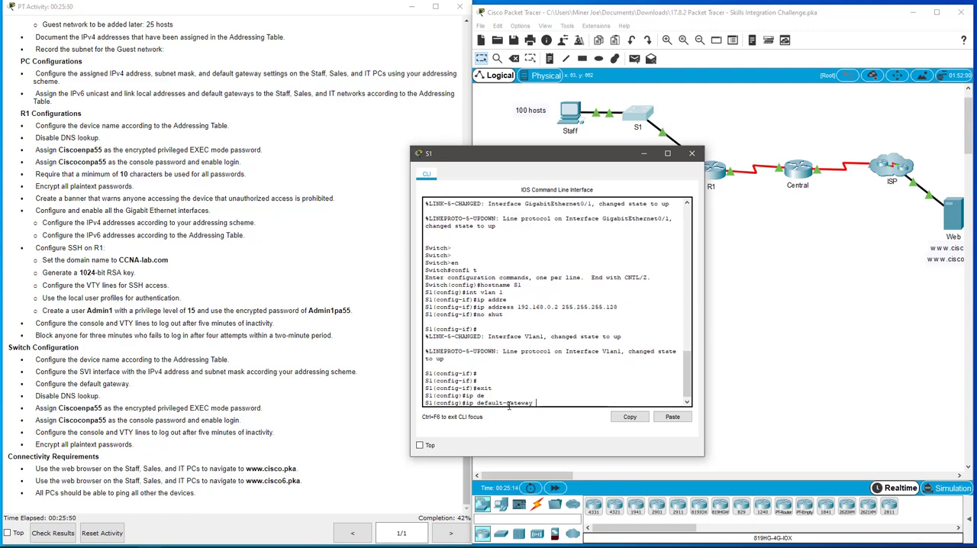
{"action": "type", "text": "192.168.0.1"}
{"action": "key", "text": "Return"}
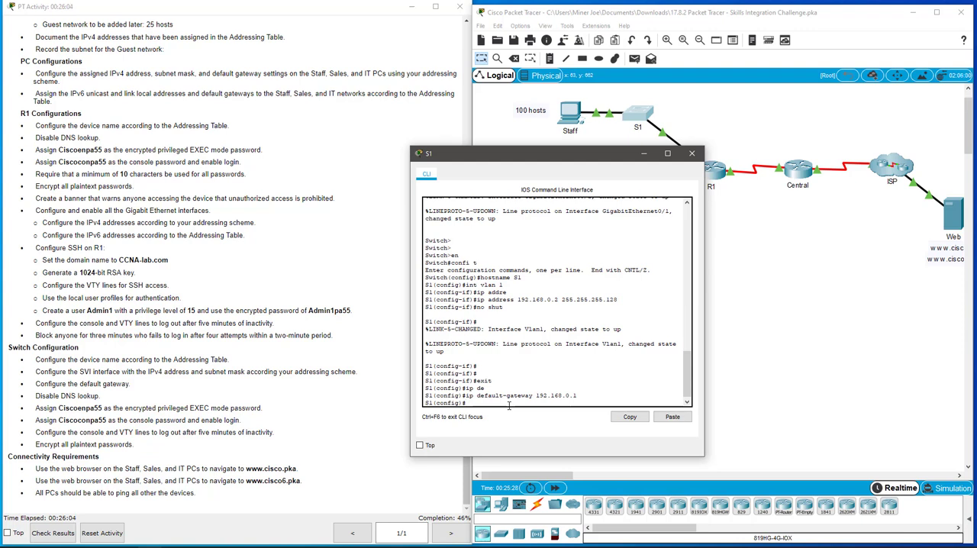
Disable DNS lookup on S1 with the no ip domain-lookup command.
{"action": "type", "text": "no ip domain-lo"}
{"action": "key", "text": "Tab"}
{"action": "key", "text": "Return"}
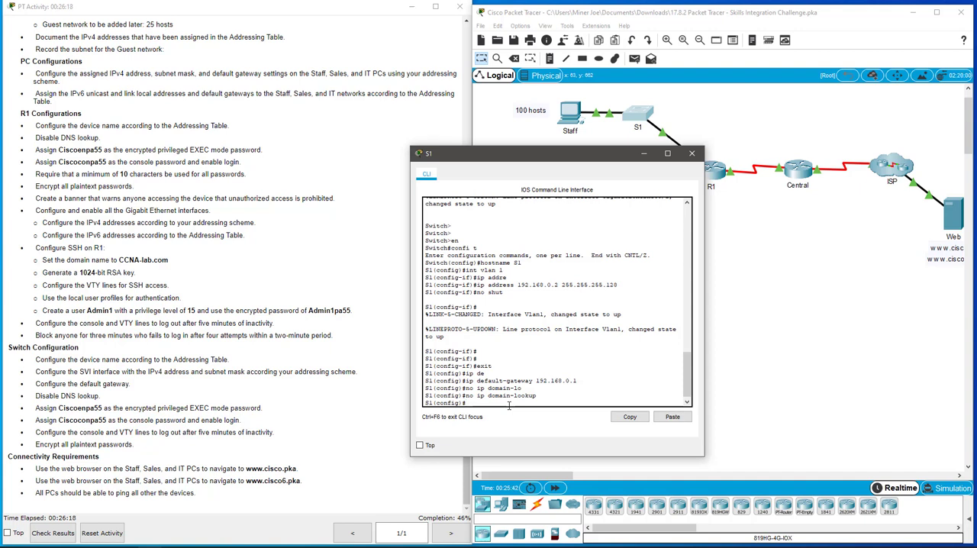
Set the encrypted privileged EXEC password on S1 with enable secret, using the password given in the instructions.
{"action": "type", "text": "enable secr"}
{"action": "key", "text": "Tab"}
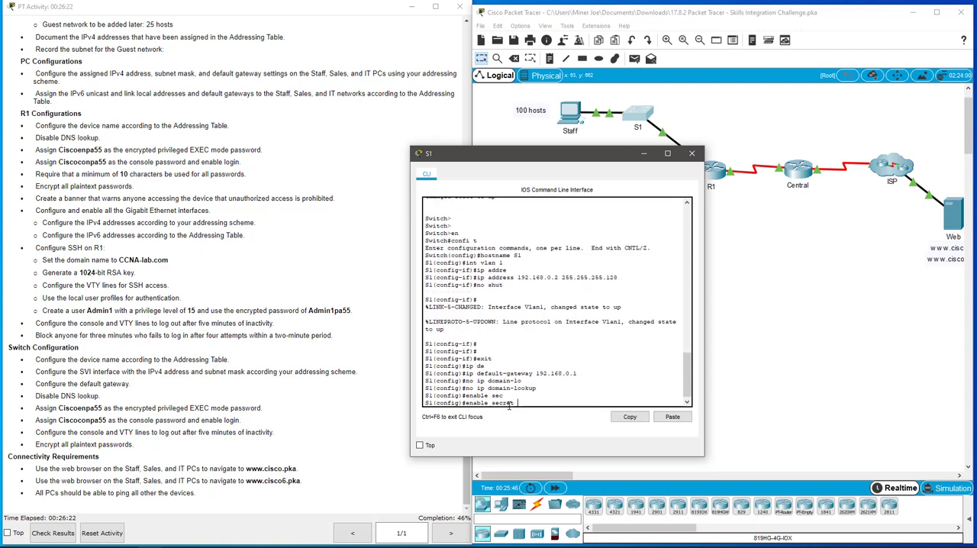
{"action": "type", "text": "Ciscoenpa55"}
{"action": "key", "text": "Return"}
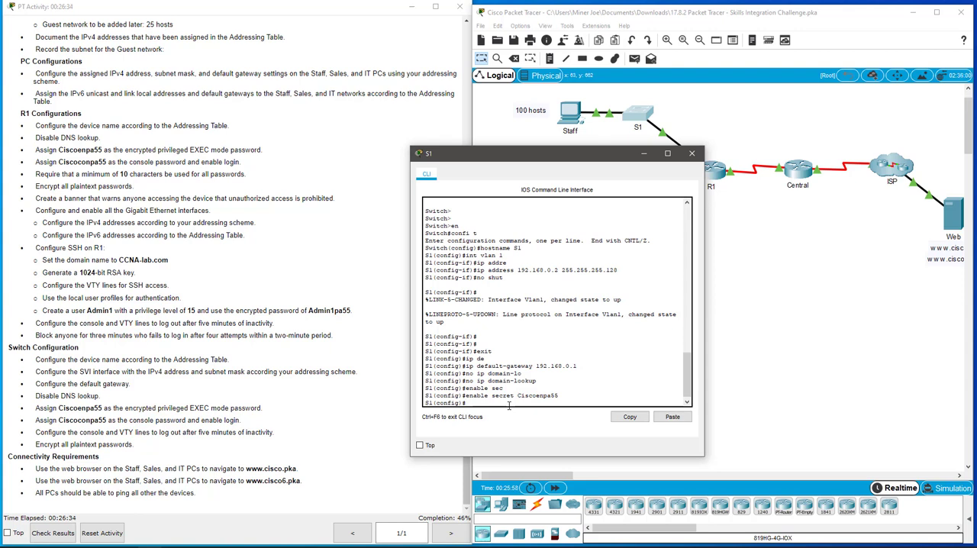
Set the console password on S1's console line 0 as given in the instructions and enable login.
{"action": "type", "text": "line con 0"}
{"action": "key", "text": "Return"}
{"action": "type", "text": "pass"}
{"action": "key", "text": "Tab"}
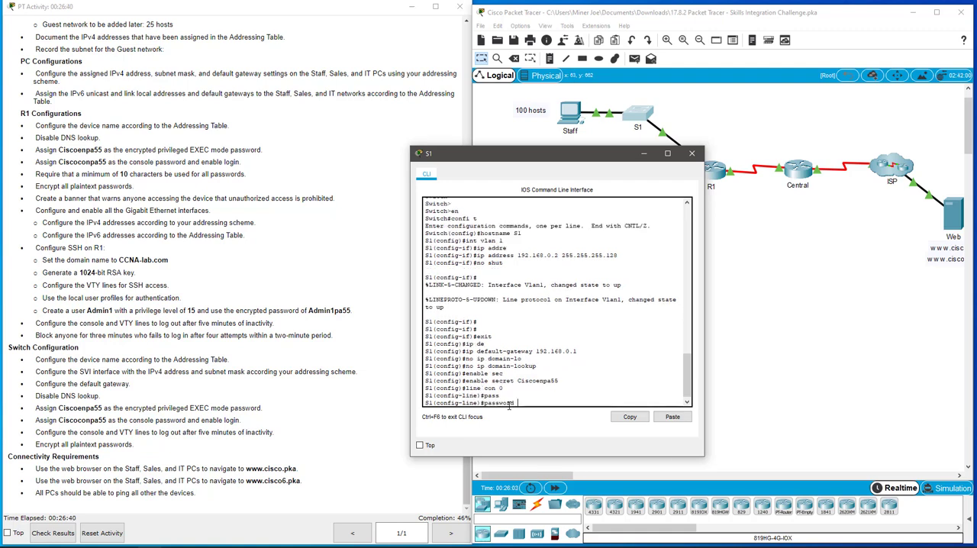
{"action": "type", "text": "Ciscoconpa55"}
{"action": "key", "text": "Return"}
{"action": "type", "text": "login"}
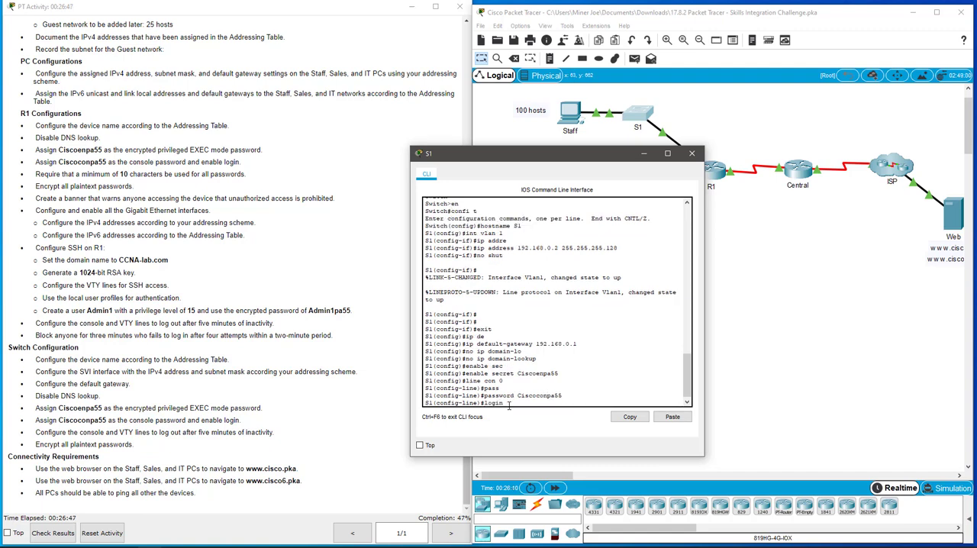
{"action": "key", "text": "Return"}
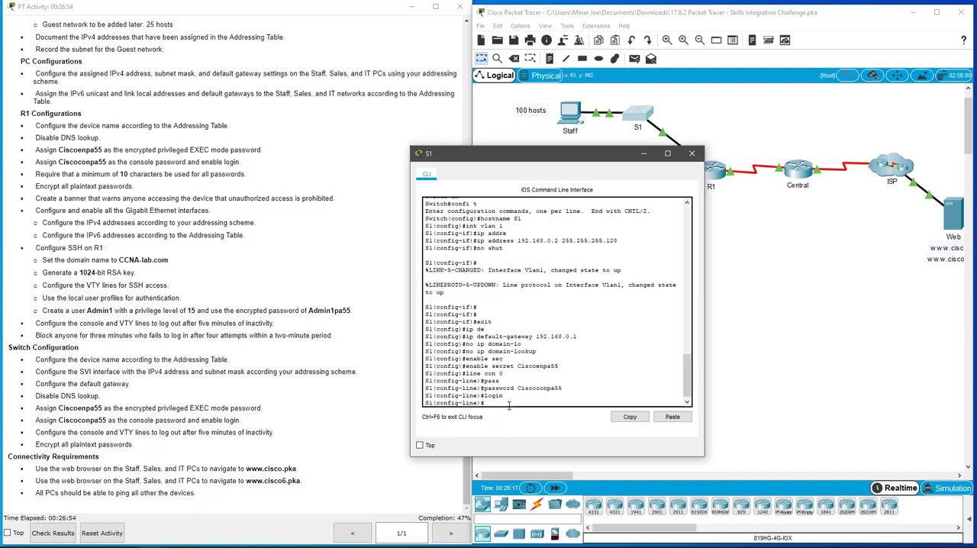
Set the console line's exec-timeout on S1 to 5 minutes and return to global configuration mode.
{"action": "type", "text": "exec"}
{"action": "key", "text": "Tab"}
{"action": "type", "text": "-timeout"}
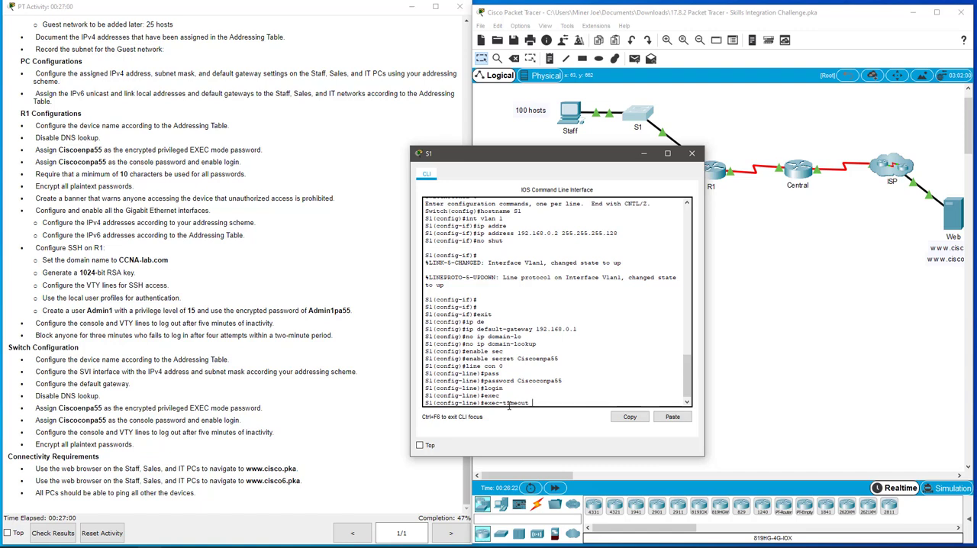
{"action": "key", "text": "Return"}
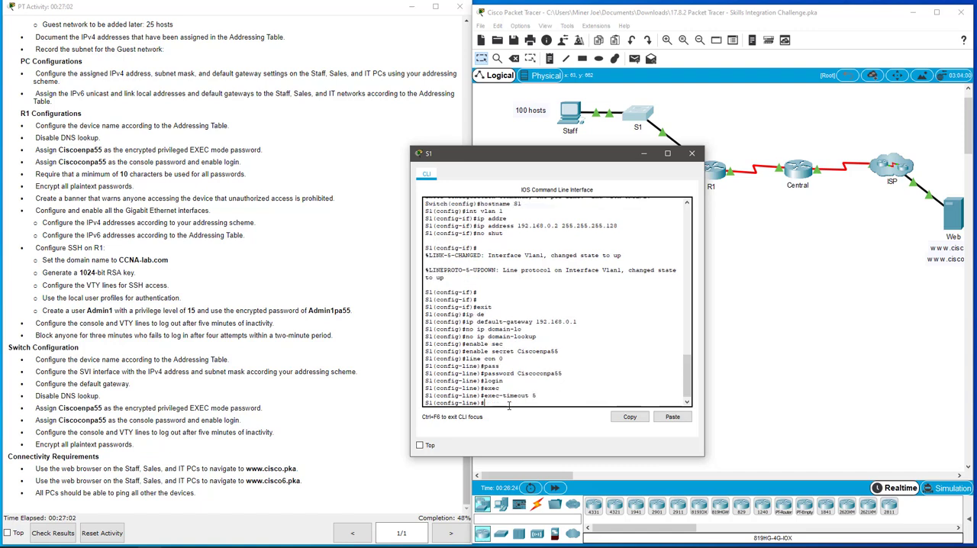
{"action": "type", "text": "exit"}
{"action": "key", "text": "Return"}
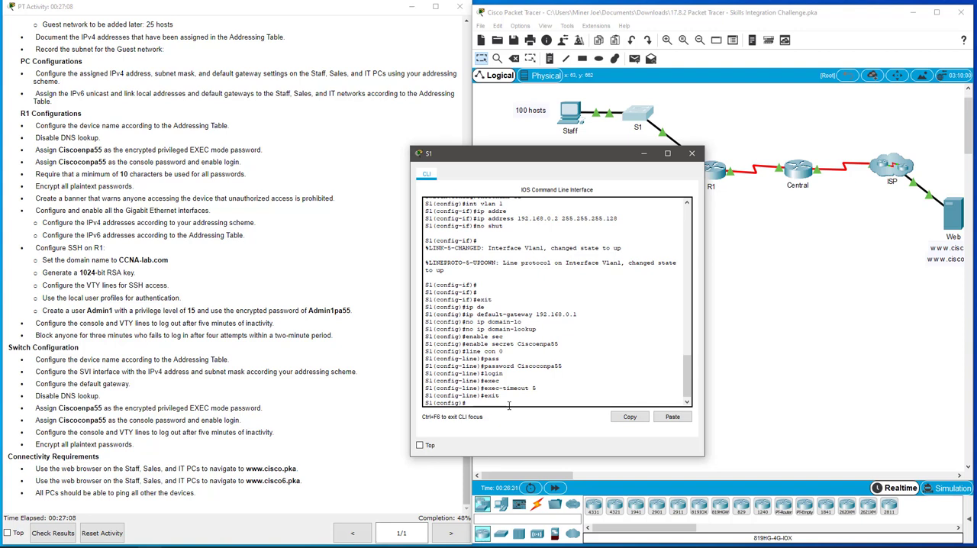
Encrypt S1's plaintext passwords with service password-encryption and exit global configuration mode.
{"action": "type", "text": "ser"}
{"action": "key", "text": "Tab"}
{"action": "type", "text": "p"}
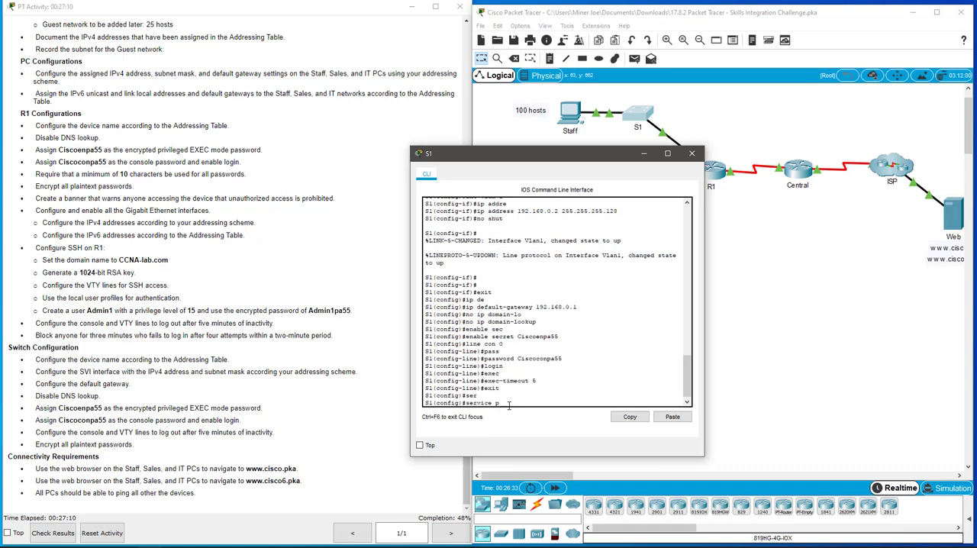
{"action": "key", "text": "Tab"}
{"action": "key", "text": "Return"}
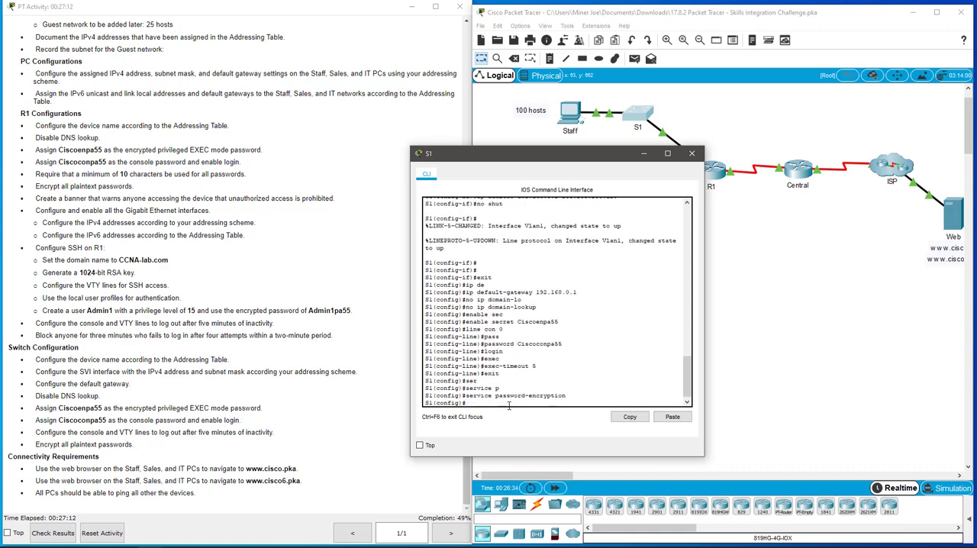
{"action": "type", "text": "exit"}
{"action": "key", "text": "Return"}
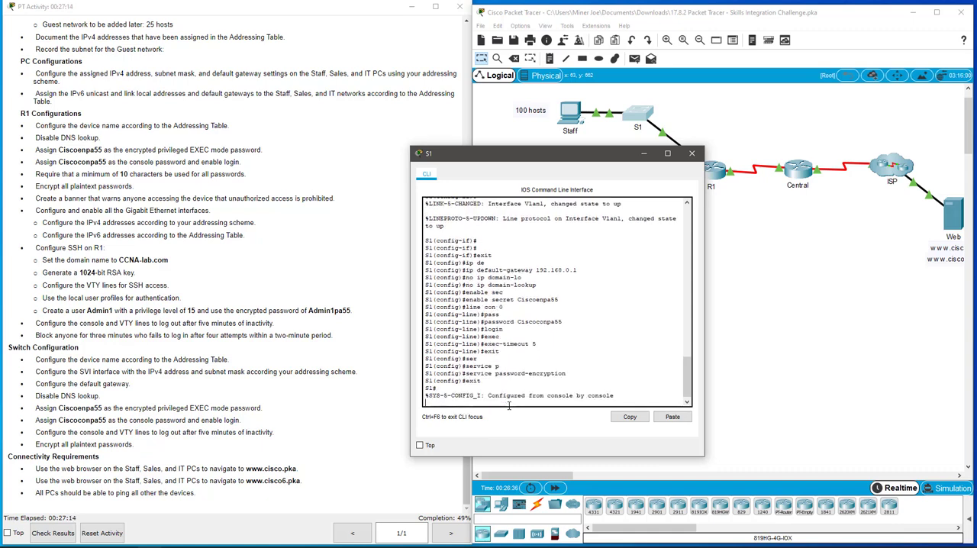
Check the activity's assessment items for the switches, then return to the topology with the instructions window beside it.
{"action": "left_click", "coordinate": [64, 535]}
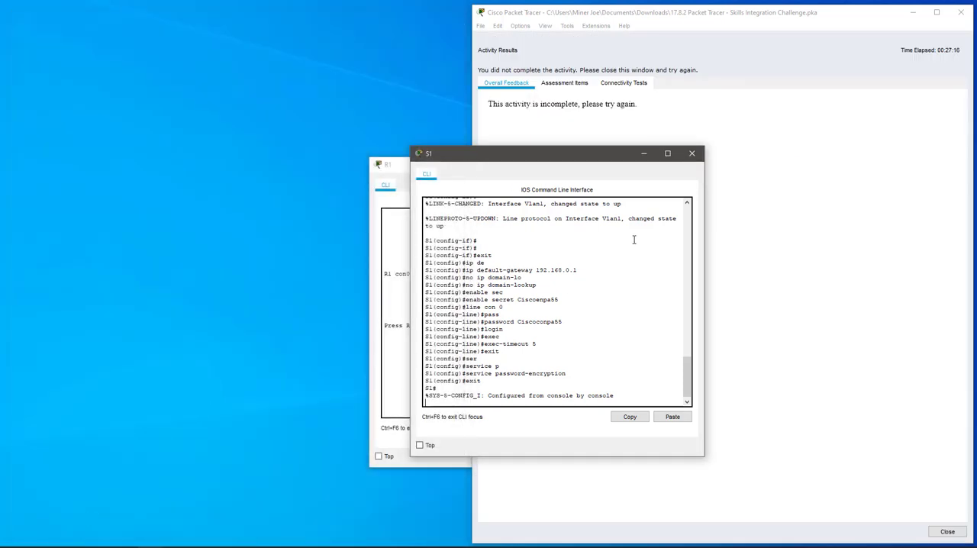
{"action": "left_click", "coordinate": [572, 84]}
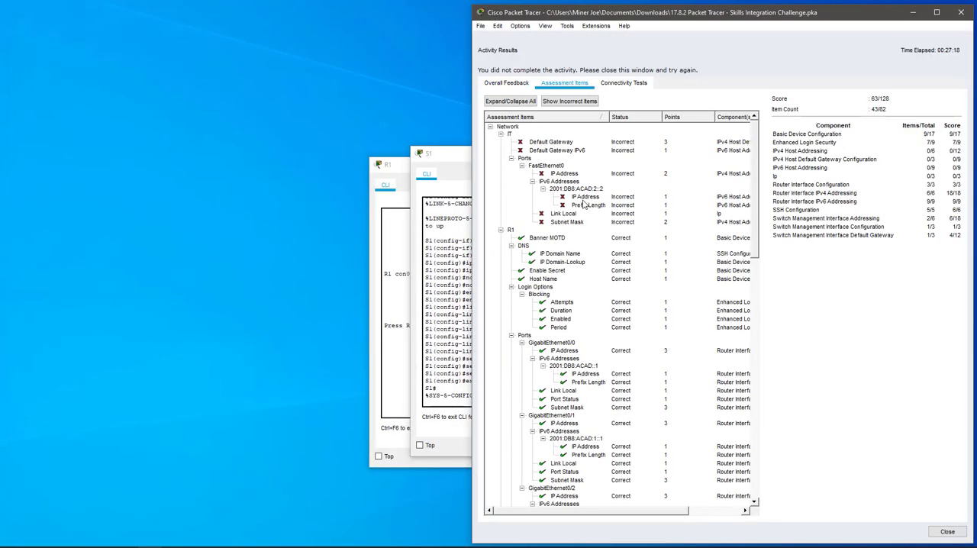
{"action": "scroll", "coordinate": [581, 210], "scroll_direction": "down", "scroll_amount": 12}
{"action": "scroll", "coordinate": [584, 205], "scroll_direction": "down", "scroll_amount": 3}
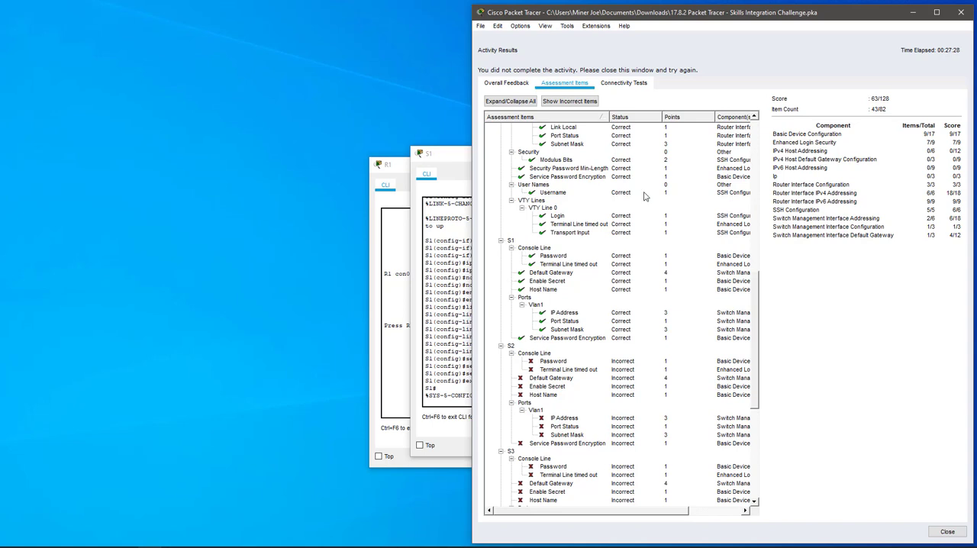
{"action": "left_click", "coordinate": [950, 535]}
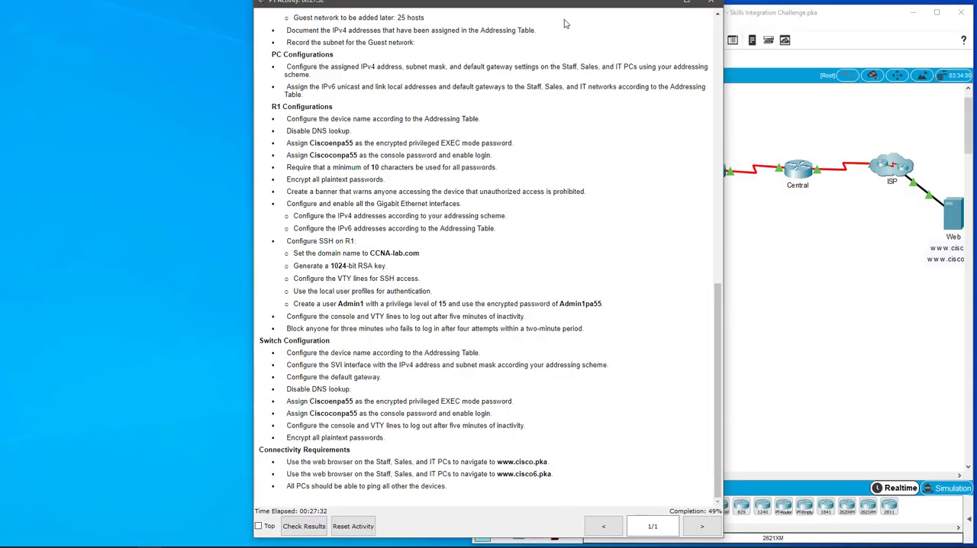
{"action": "left_click_drag", "start_coordinate": [568, 10], "coordinate": [318, 16]}
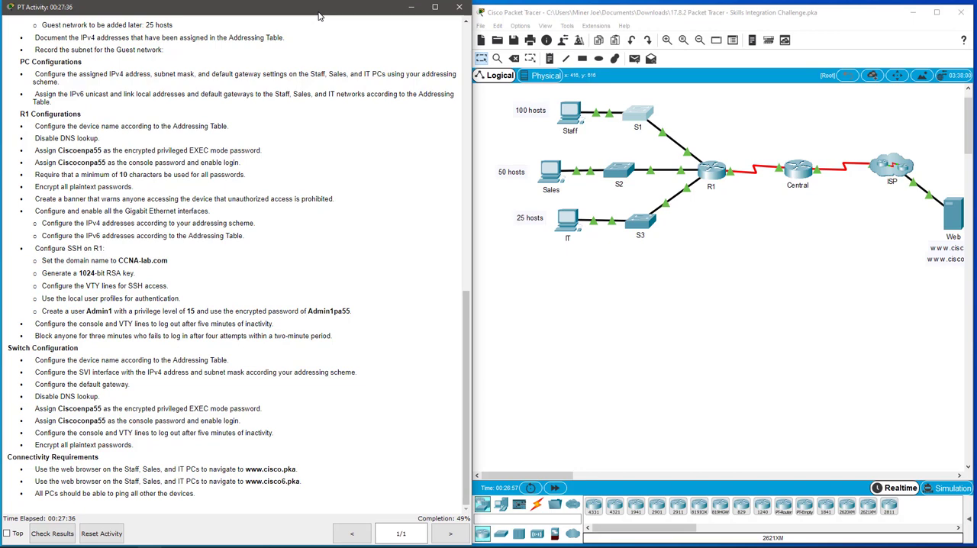
{"action": "left_click", "coordinate": [624, 283]}
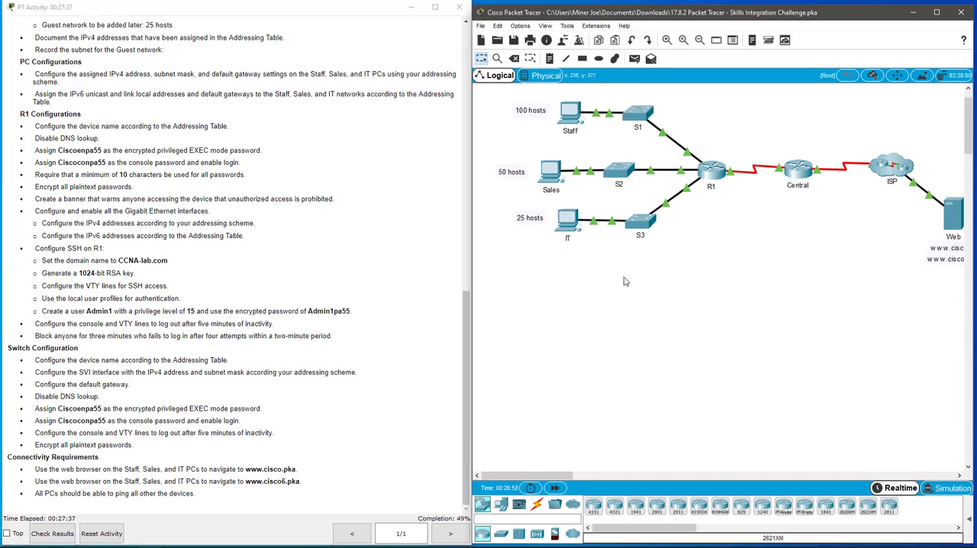
Open the command line of switch S2 and enter privileged EXEC mode.
{"action": "left_click", "coordinate": [619, 170]}
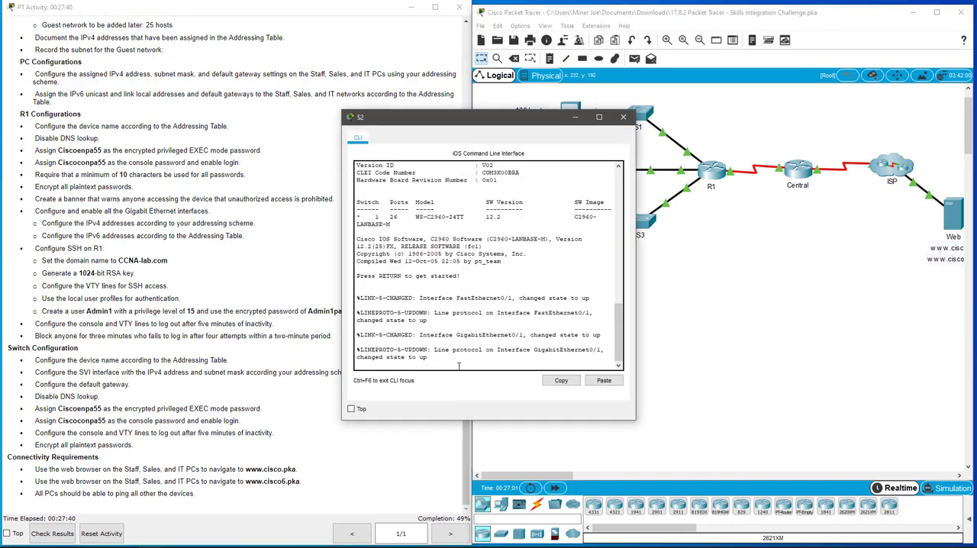
{"action": "key", "text": "Return"}
{"action": "key", "text": "Return"}
{"action": "key", "text": "Return"}
{"action": "type", "text": "en"}
{"action": "key", "text": "Return"}
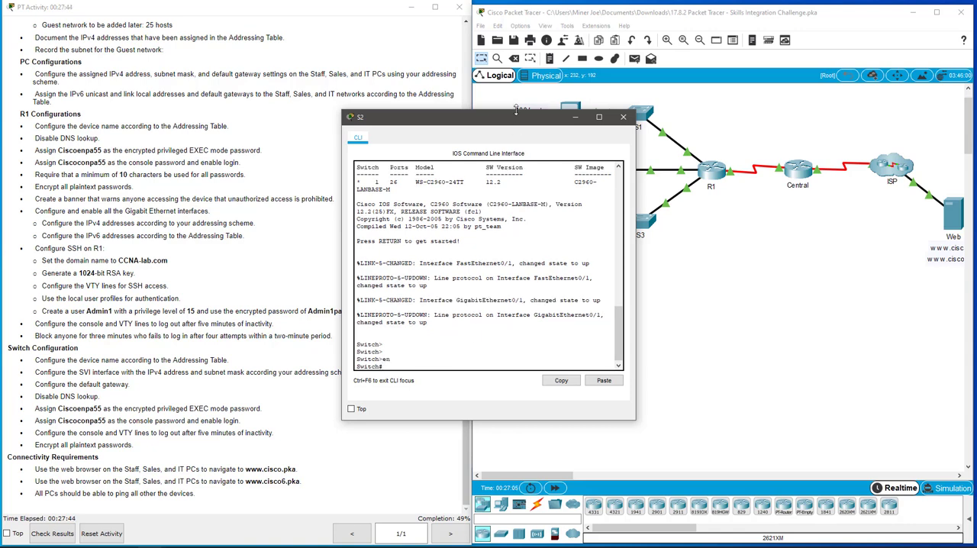
Enter global configuration mode on the second switch and set its hostname to S2.
{"action": "left_click_drag", "start_coordinate": [514, 118], "coordinate": [612, 208]}
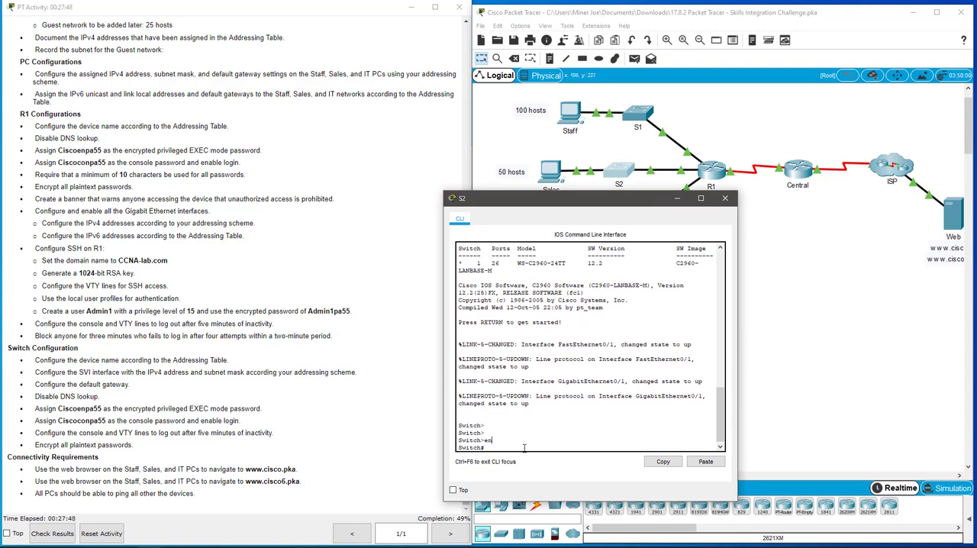
{"action": "type", "text": "confi t"}
{"action": "key", "text": "Return"}
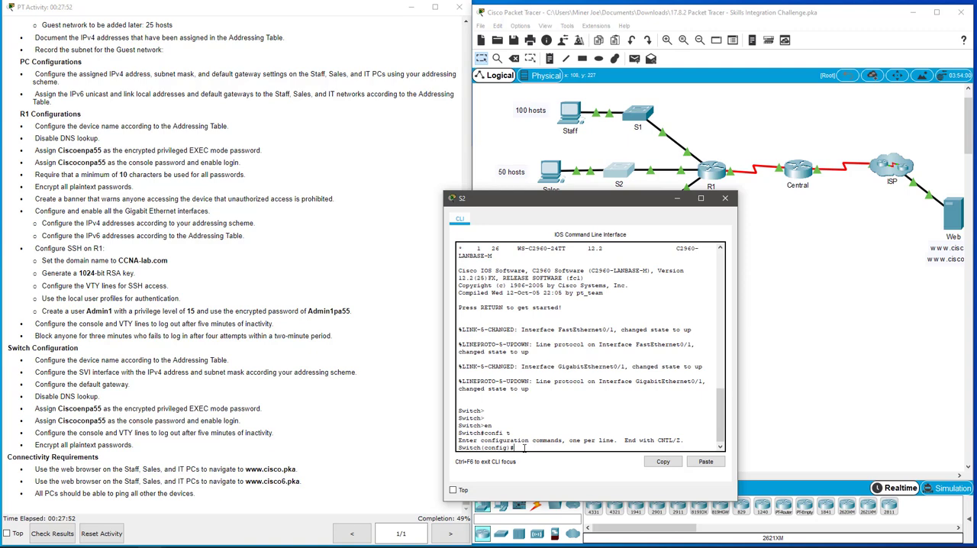
{"action": "type", "text": "hostna"}
{"action": "key", "text": "BackSpace"}
{"action": "type", "text": "me S2"}
{"action": "key", "text": "Return"}
Assign IP address 192.168.0.130 with subnet mask 255.255.255.192 to S2's VLAN 1 interface.
{"action": "type", "text": "int"}
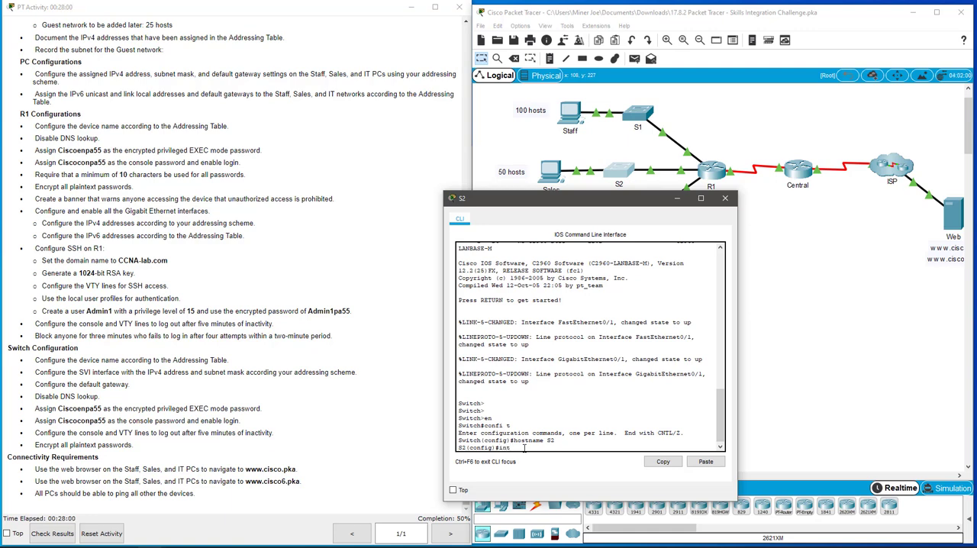
{"action": "type", "text": "vlan 1"}
{"action": "key", "text": "Return"}
{"action": "type", "text": "ip add"}
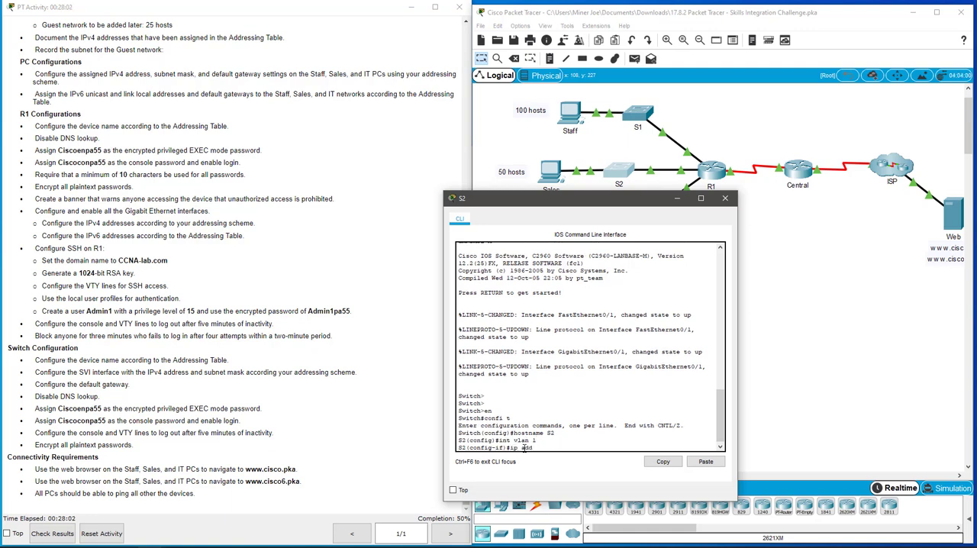
{"action": "type", "text": "ress 192.168.0.130 255.255.255.192"}
{"action": "key", "text": "Return"}
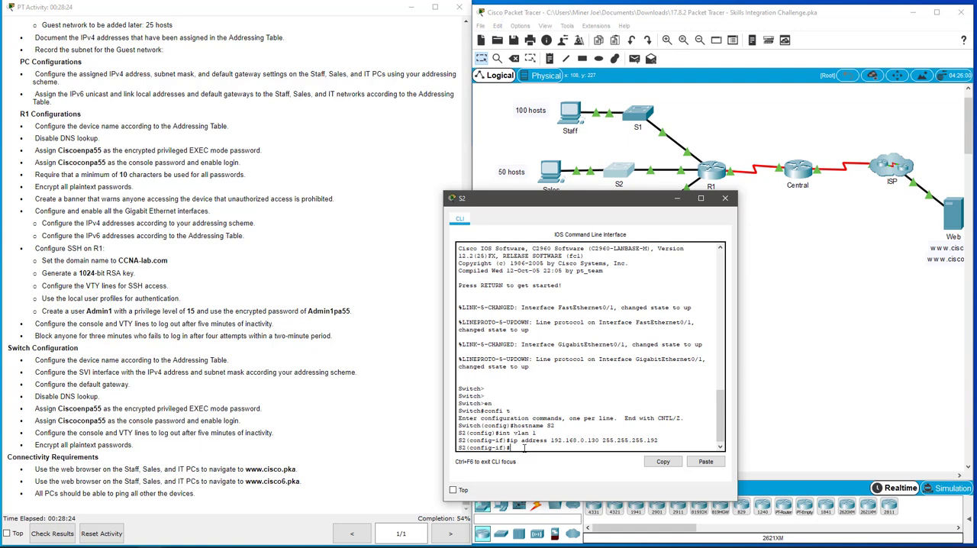
Enable S2's VLAN 1 interface with no shut and return to global configuration mode.
{"action": "type", "text": "no shut"}
{"action": "key", "text": "Return"}
{"action": "key", "text": "Return"}
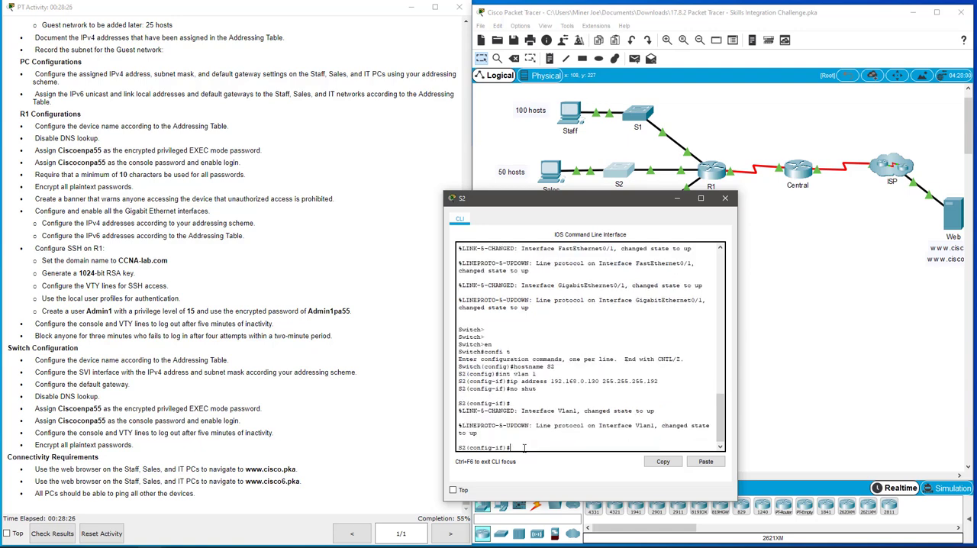
{"action": "type", "text": "exit"}
{"action": "key", "text": "Return"}
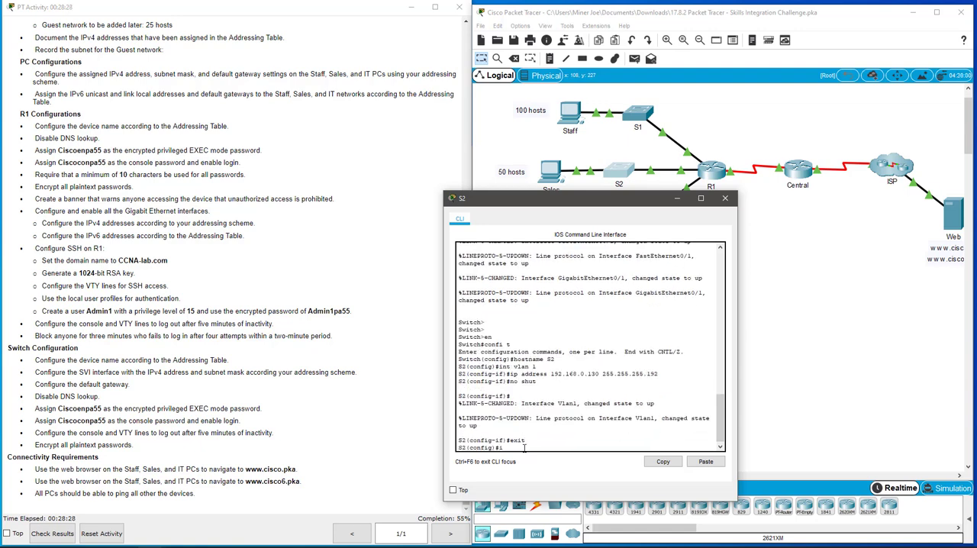
Set S2's default gateway to 192.168.0.129.
{"action": "key", "text": "BackSpace"}
{"action": "type", "text": "ip def"}
{"action": "key", "text": "Tab"}
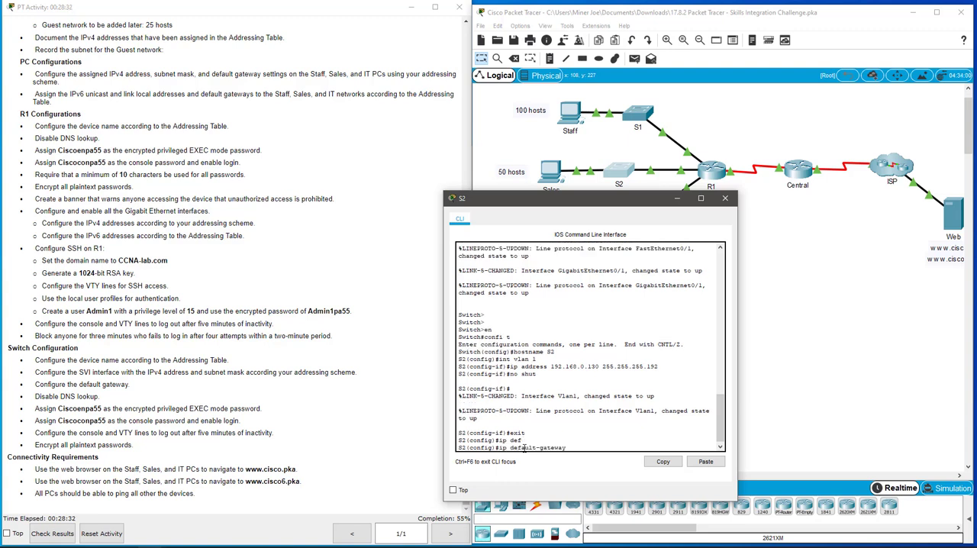
{"action": "type", "text": "192.168.0.129"}
{"action": "key", "text": "Return"}
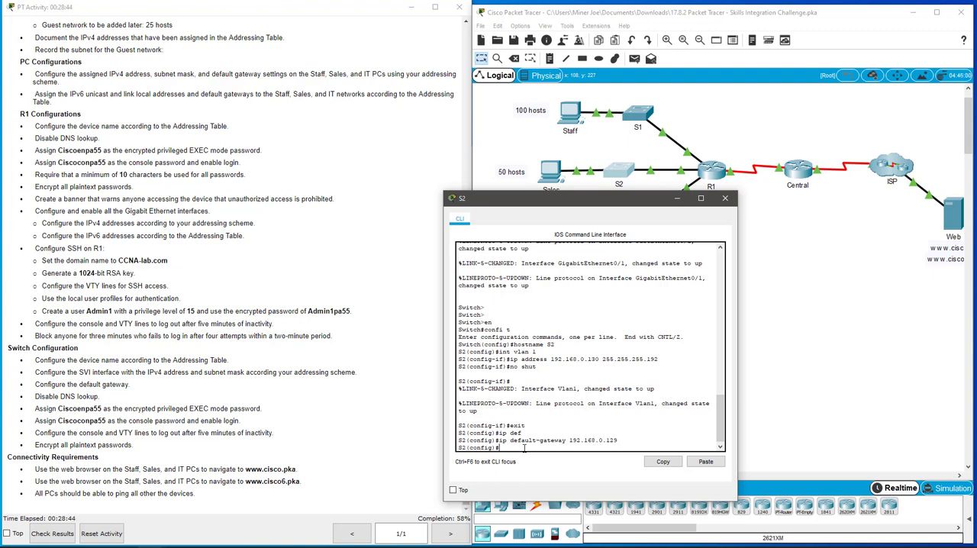
Disable DNS lookup on S2 with no ip domain-lookup.
{"action": "type", "text": "no ip domain-l"}
{"action": "key", "text": "Tab"}
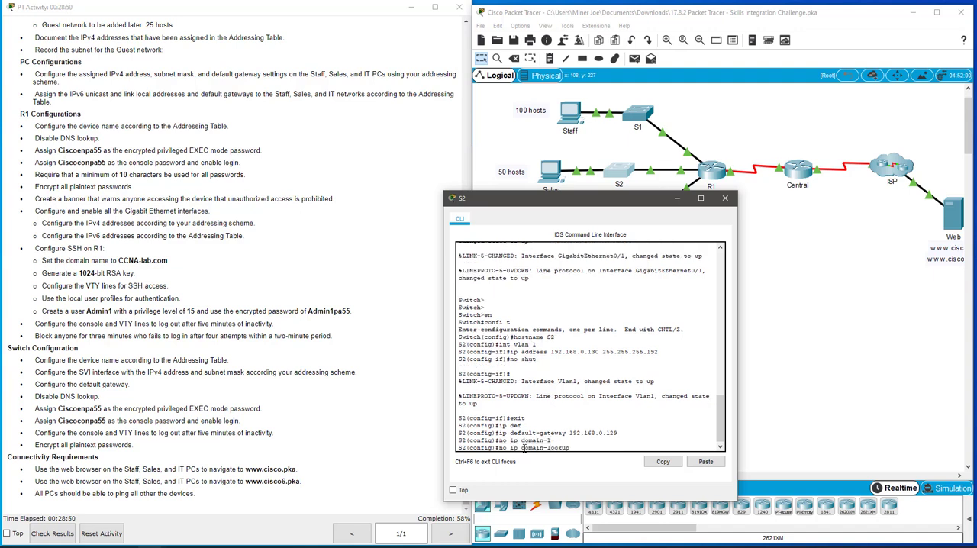
{"action": "key", "text": "Return"}
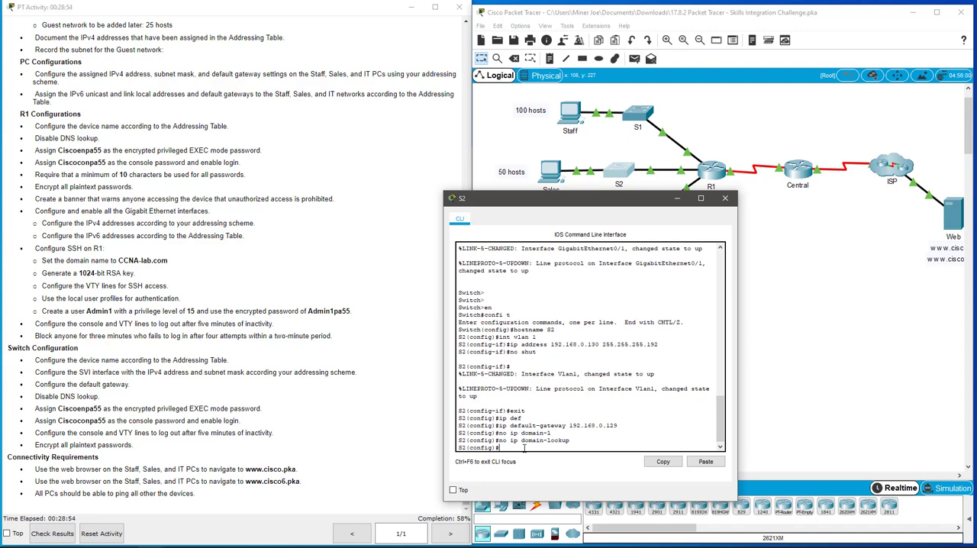
Set S2's encrypted privileged EXEC password with enable secret, using the password given in the instructions.
{"action": "type", "text": "enable secret Ciscoenpa55"}
{"action": "key", "text": "Return"}
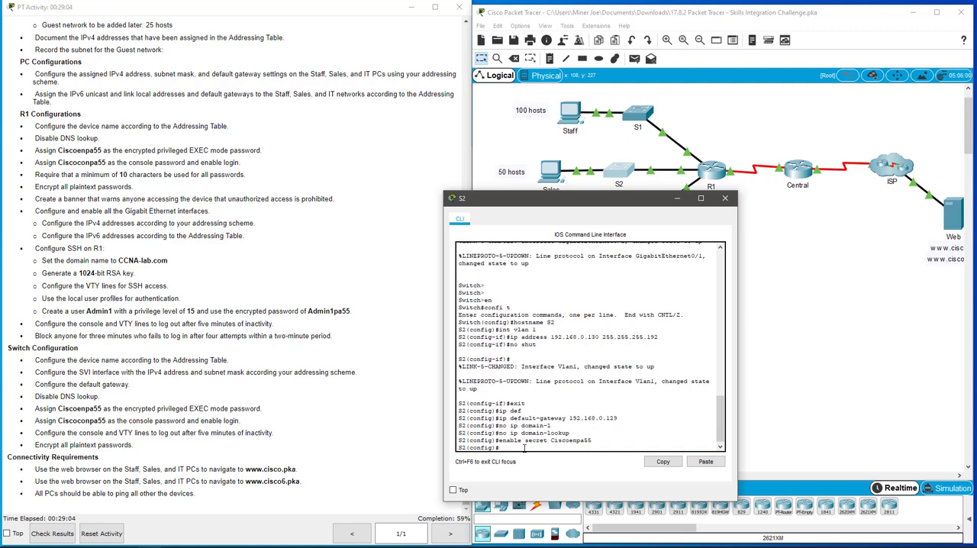
Set the console password on S2's line con 0 as given in the instructions and enable login.
{"action": "type", "text": "line con 0"}
{"action": "key", "text": "Return"}
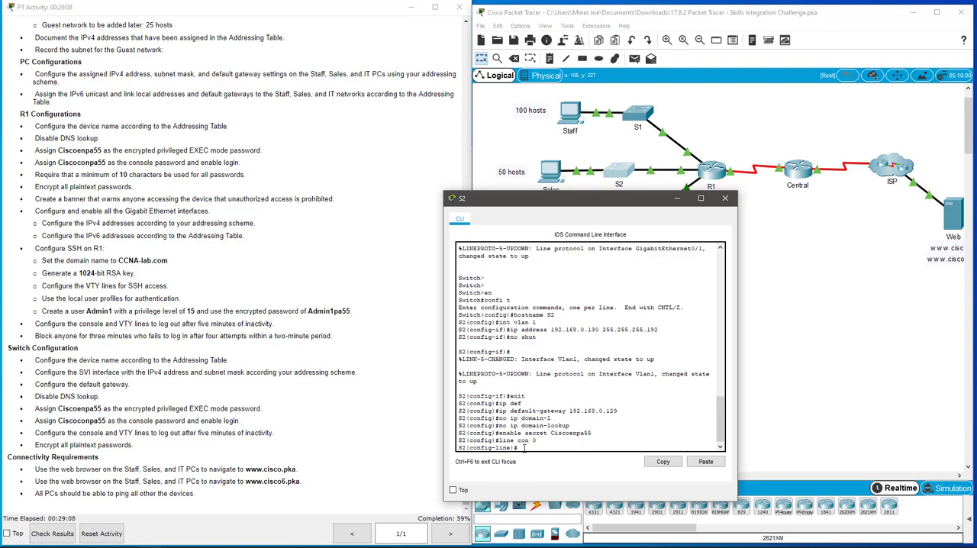
{"action": "type", "text": "password Ciscoconpa55"}
{"action": "key", "text": "Return"}
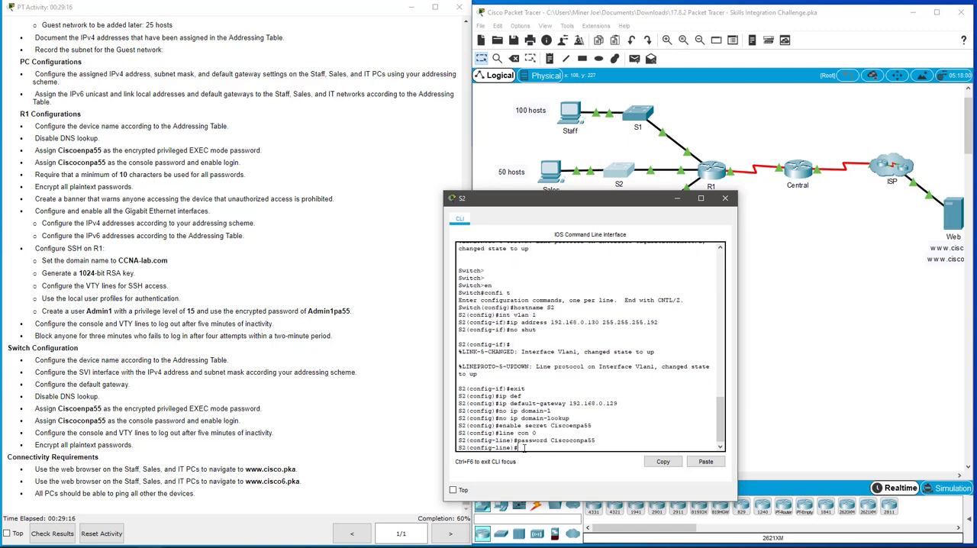
{"action": "type", "text": "login"}
{"action": "key", "text": "Return"}
Set the exec-timeout of S2's console line to 5 minutes and return to global configuration mode.
{"action": "type", "text": "e"}
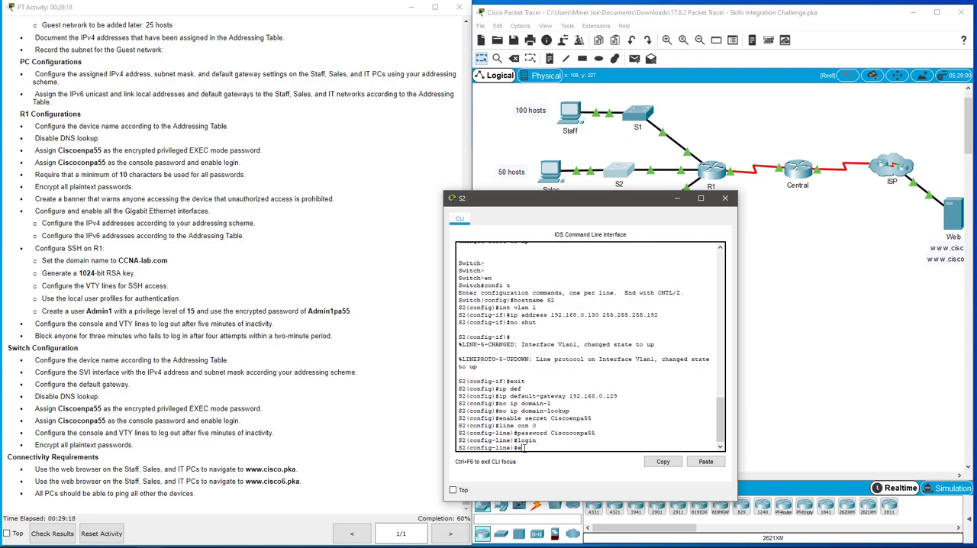
{"action": "type", "text": "xec"}
{"action": "key", "text": "Tab"}
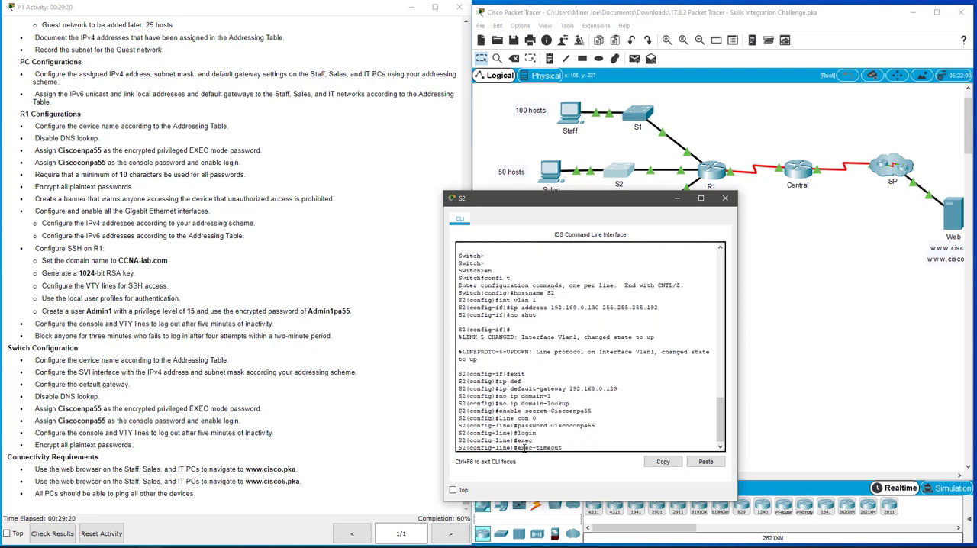
{"action": "type", "text": "5"}
{"action": "key", "text": "Return"}
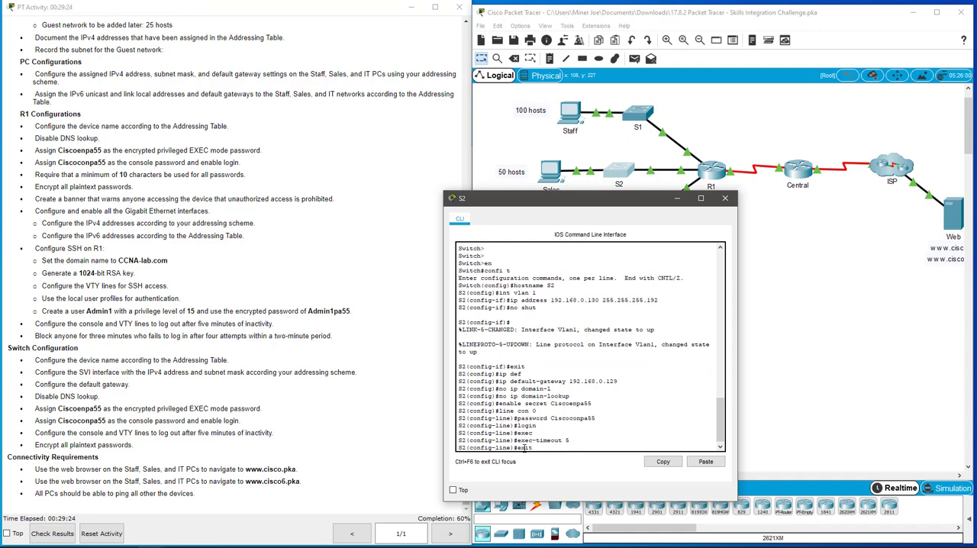
{"action": "type", "text": "exit"}
{"action": "key", "text": "Return"}
Encrypt S2's plaintext passwords with service password-encryption and exit global configuration mode.
{"action": "type", "text": "ser"}
{"action": "key", "text": "Tab"}
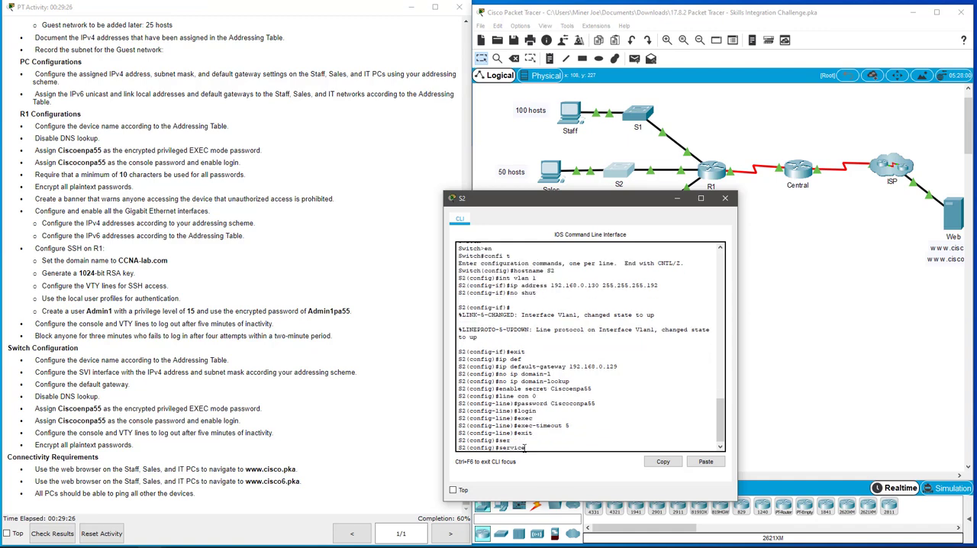
{"action": "type", "text": "pas"}
{"action": "key", "text": "Tab"}
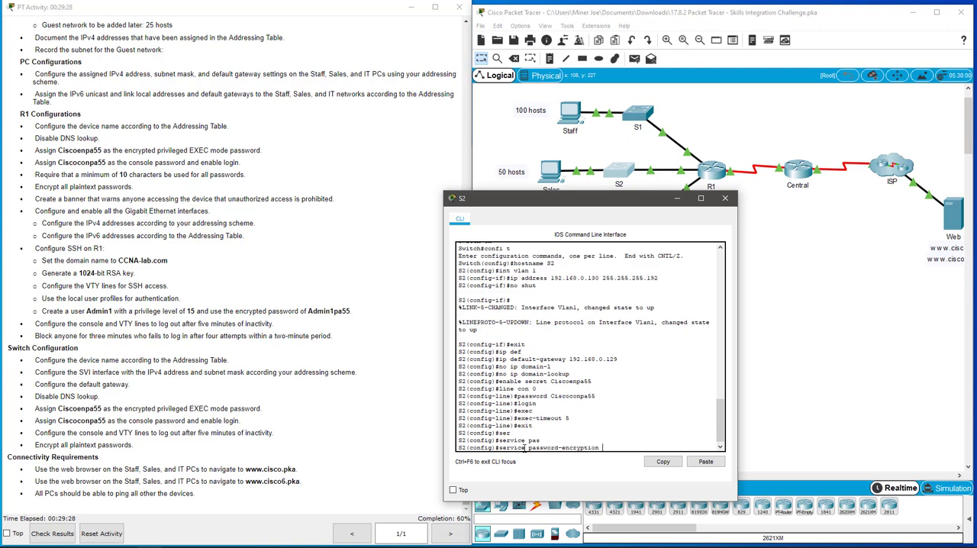
{"action": "key", "text": "Return"}
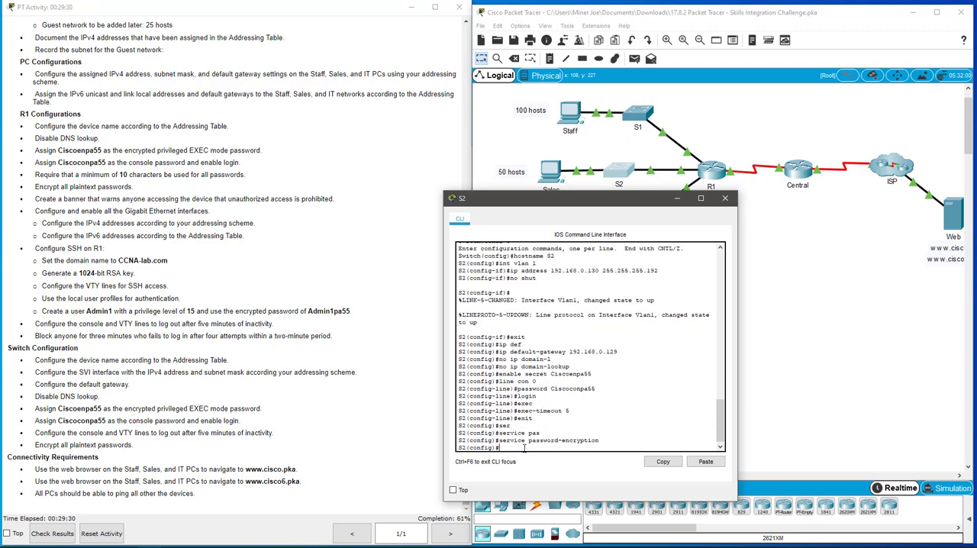
{"action": "type", "text": "exit"}
{"action": "key", "text": "Return"}
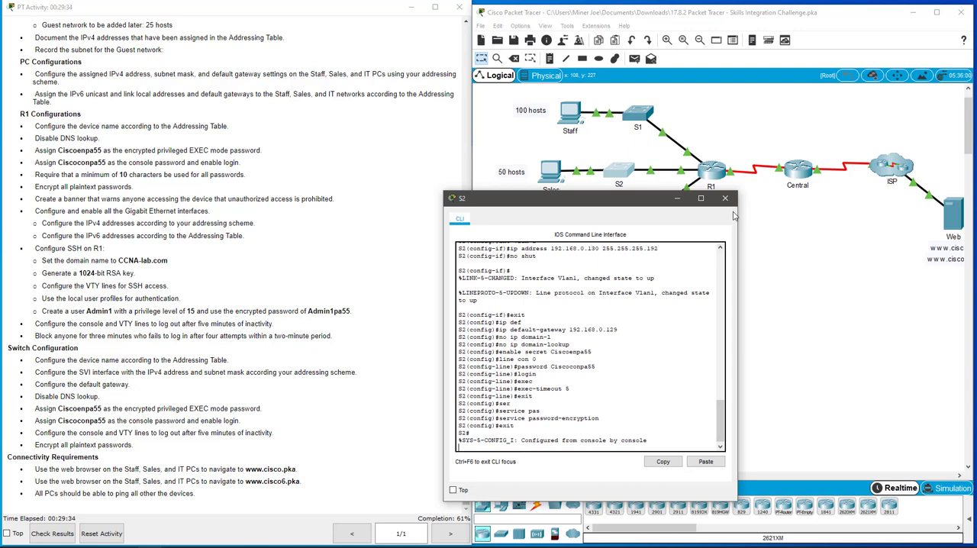
Close S2's window, open the command line of switch S3 and enter global configuration mode.
{"action": "left_click", "coordinate": [725, 198]}
{"action": "left_click", "coordinate": [647, 231]}
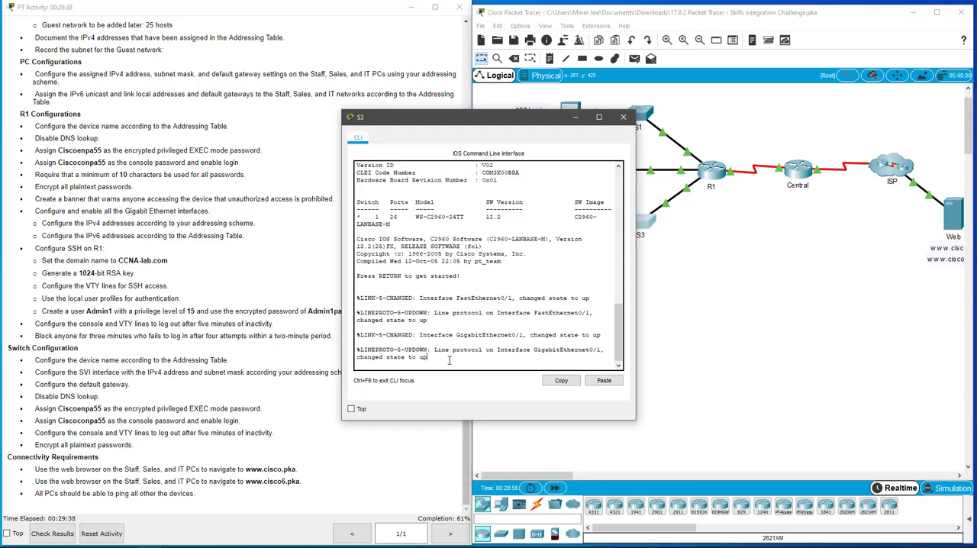
{"action": "key", "text": "Return"}
{"action": "key", "text": "Return"}
{"action": "key", "text": "Return"}
{"action": "key", "text": "Return"}
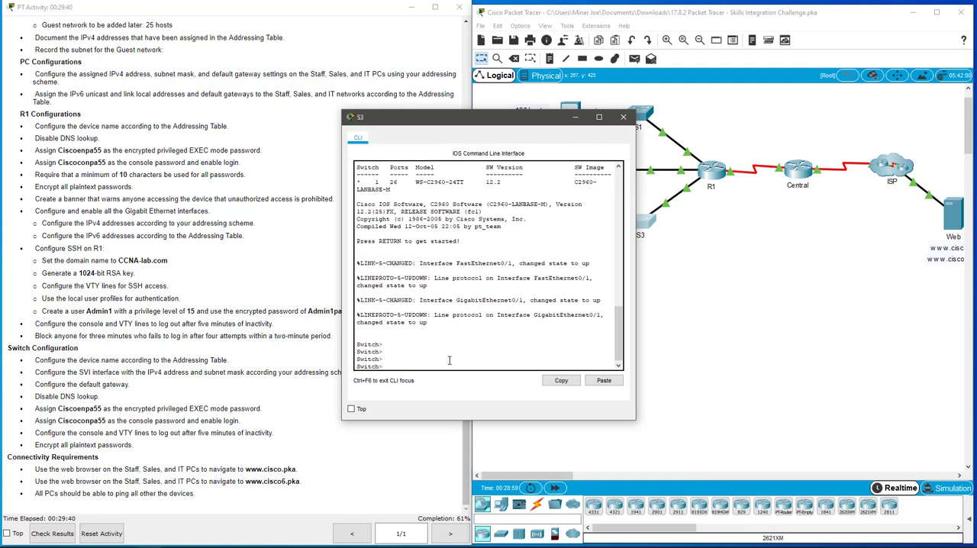
{"action": "type", "text": "en"}
{"action": "key", "text": "Return"}
{"action": "type", "text": "confi t"}
{"action": "key", "text": "Return"}
{"action": "key", "text": "Return"}
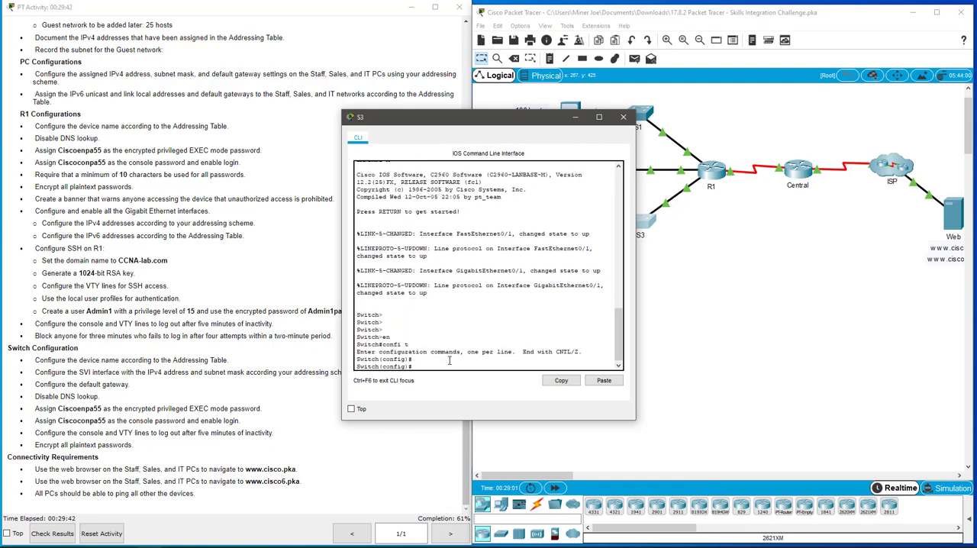
Set the third switch's hostname to S3, correcting the misspelled hostname command.
{"action": "type", "text": "hostnamem S3"}
{"action": "key", "text": "Return"}
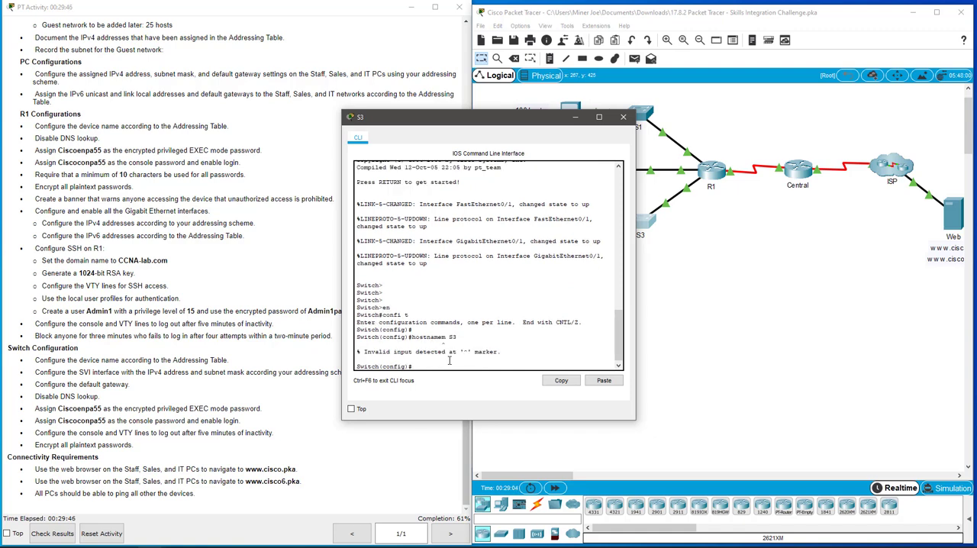
{"action": "key", "text": "Up"}
{"action": "key", "text": "Left"}
{"action": "key", "text": "Left"}
{"action": "key", "text": "Left"}
{"action": "key", "text": "BackSpace"}
{"action": "key", "text": "Return"}
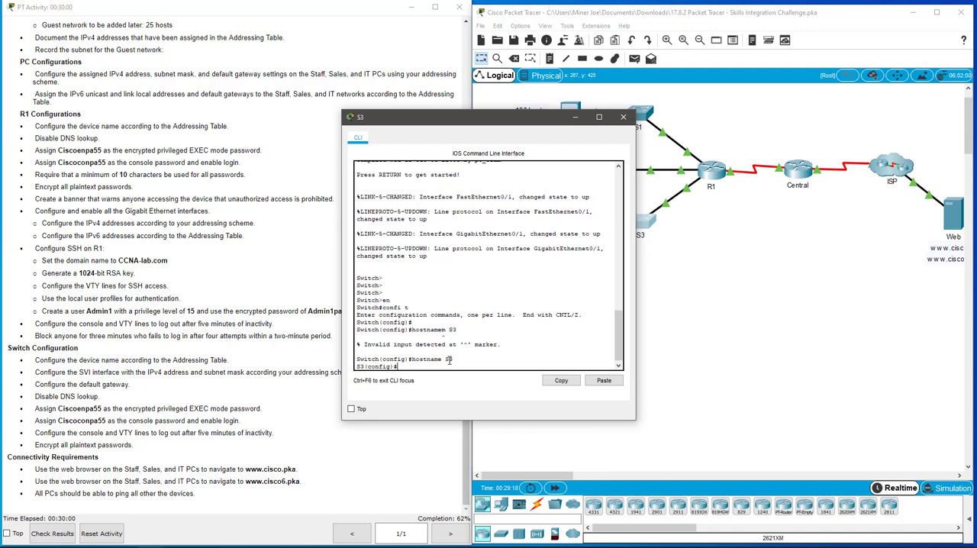
Assign IP address 192.168.0.194 with subnet mask 255.255.255.224 to S3's VLAN 1 interface.
{"action": "type", "text": "int vlan 1"}
{"action": "key", "text": "Return"}
{"action": "type", "text": "ip add"}
{"action": "key", "text": "Tab"}
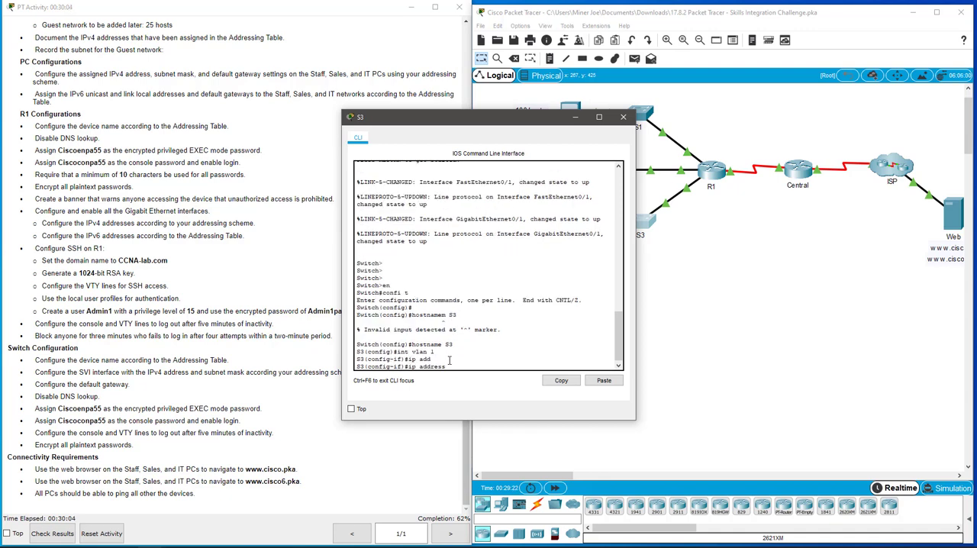
{"action": "type", "text": "192.168.0.194 255.255.255"}
{"action": "left_click_drag", "start_coordinate": [508, 118], "coordinate": [646, 238]}
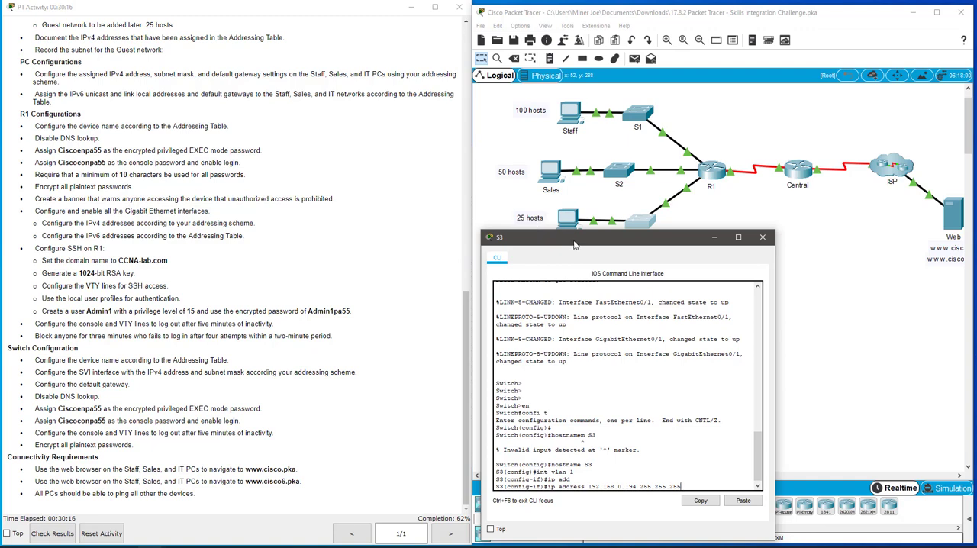
{"action": "left_click_drag", "start_coordinate": [578, 244], "coordinate": [489, 165]}
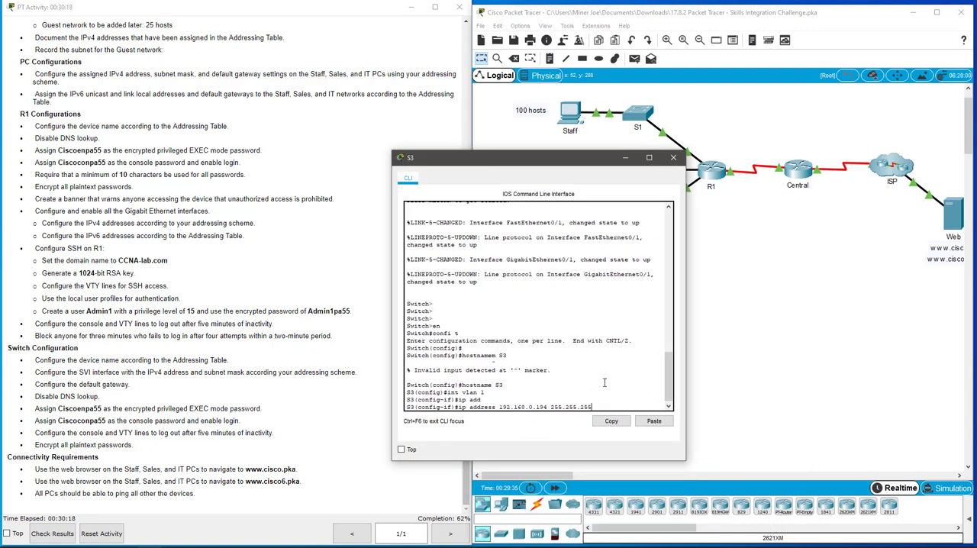
{"action": "type", "text": "224"}
{"action": "key", "text": "Return"}
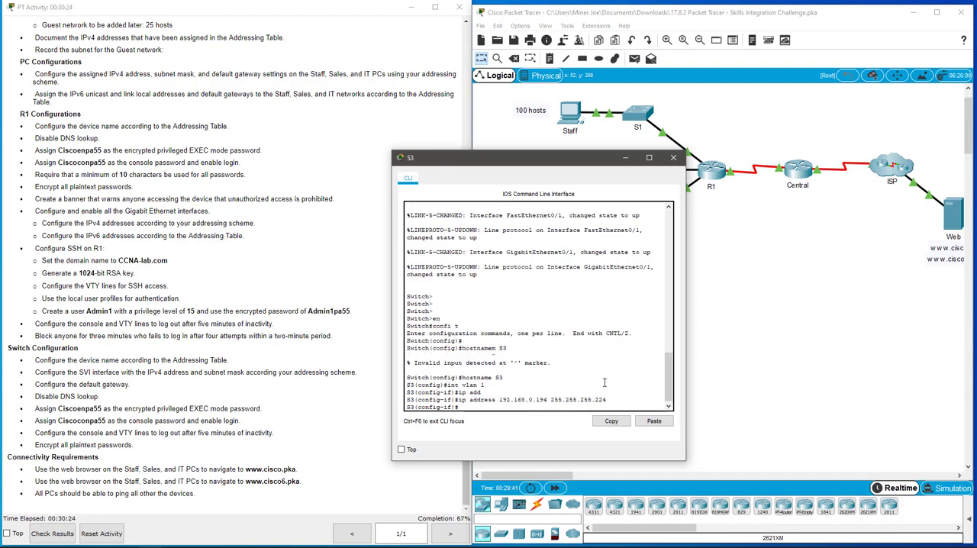
Enable S3's VLAN 1 interface with no shut and return to global configuration mode.
{"action": "type", "text": "no shut"}
{"action": "key", "text": "Return"}
{"action": "key", "text": "Return"}
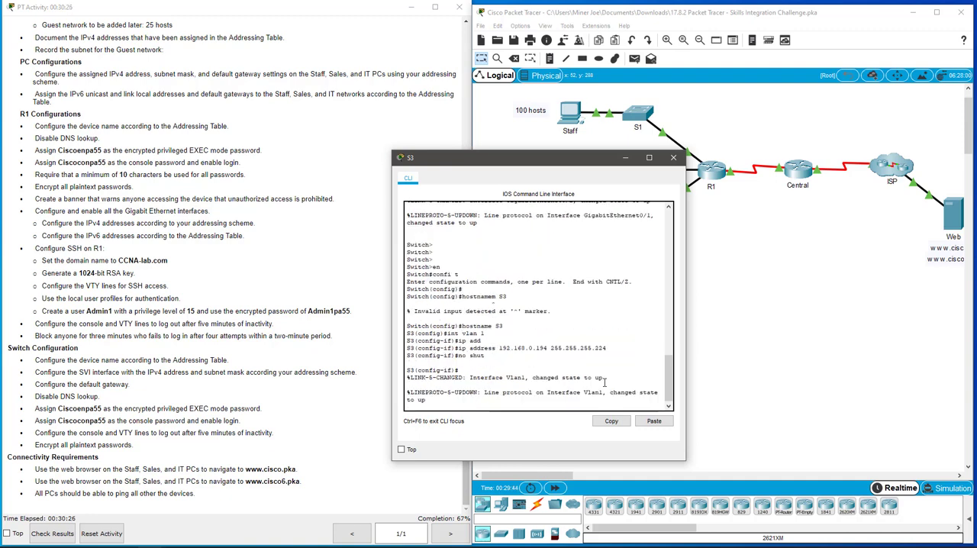
{"action": "type", "text": "exit"}
{"action": "key", "text": "Return"}
Set S3's default gateway to 192.168.0.193.
{"action": "type", "text": "ip de"}
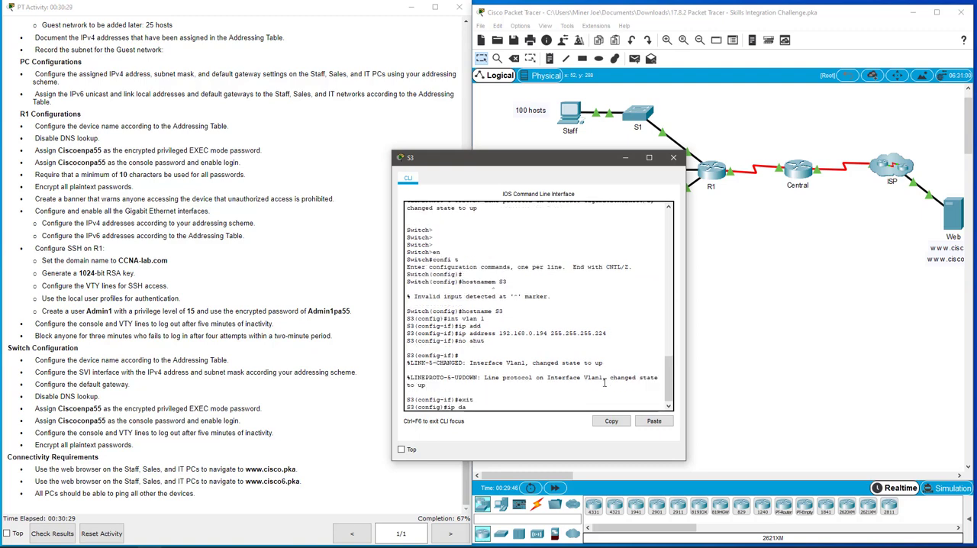
{"action": "key", "text": "Tab"}
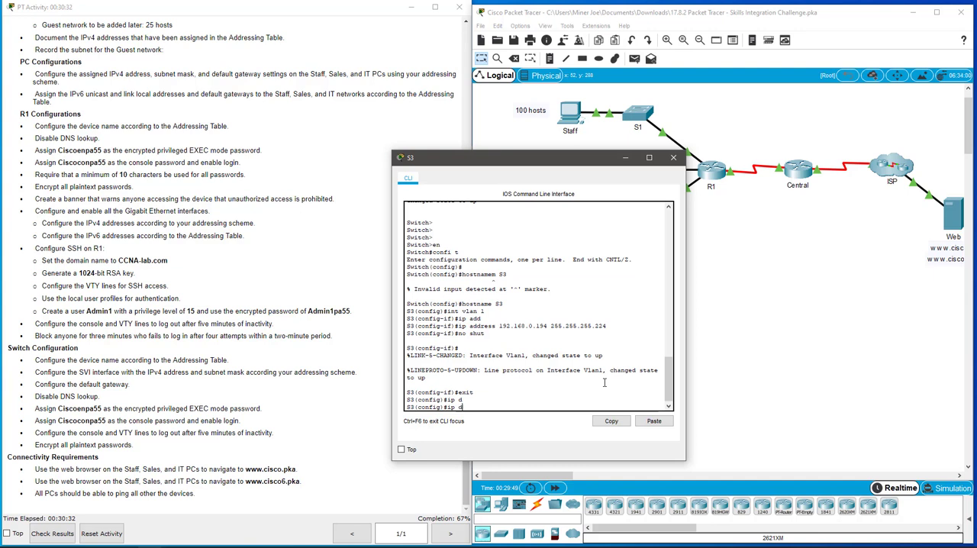
{"action": "type", "text": "ef"}
{"action": "key", "text": "Tab"}
{"action": "type", "text": "192.168."}
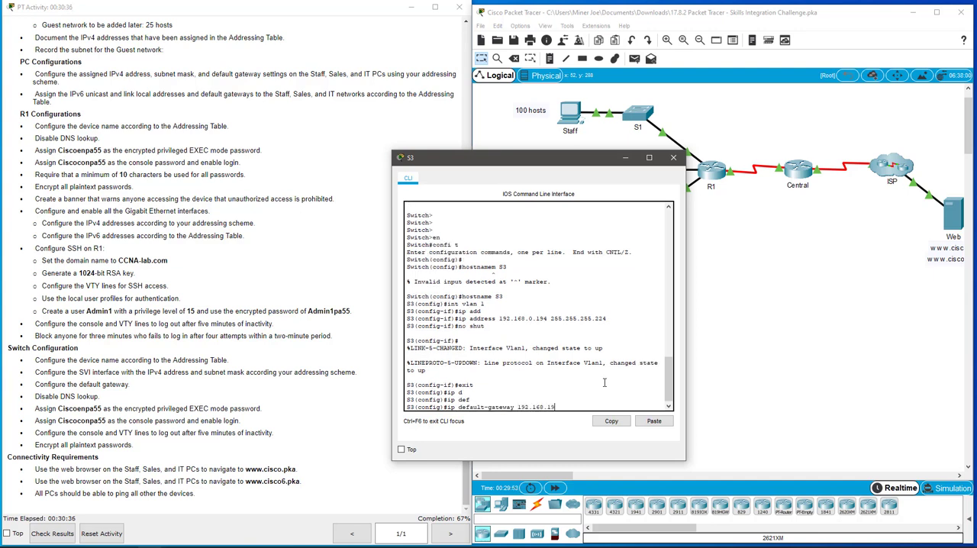
{"action": "key", "text": "BackSpace"}
{"action": "key", "text": "BackSpace"}
{"action": "key", "text": "BackSpace"}
{"action": "type", "text": ".0.193"}
{"action": "key", "text": "Return"}
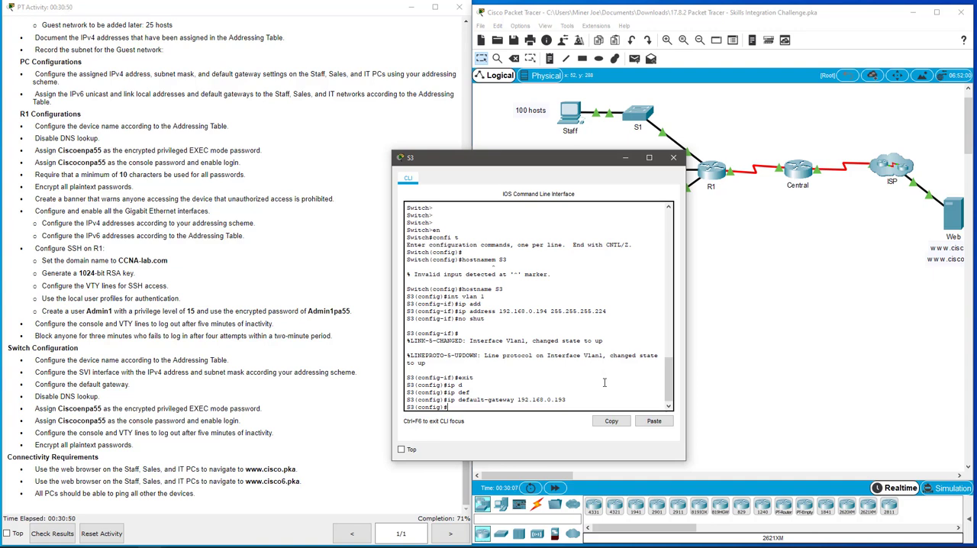
Disable DNS lookup on S3 with the no ip domain-lookup command.
{"action": "type", "text": "no ip domain-loo"}
{"action": "key", "text": "Tab"}
{"action": "key", "text": "Return"}
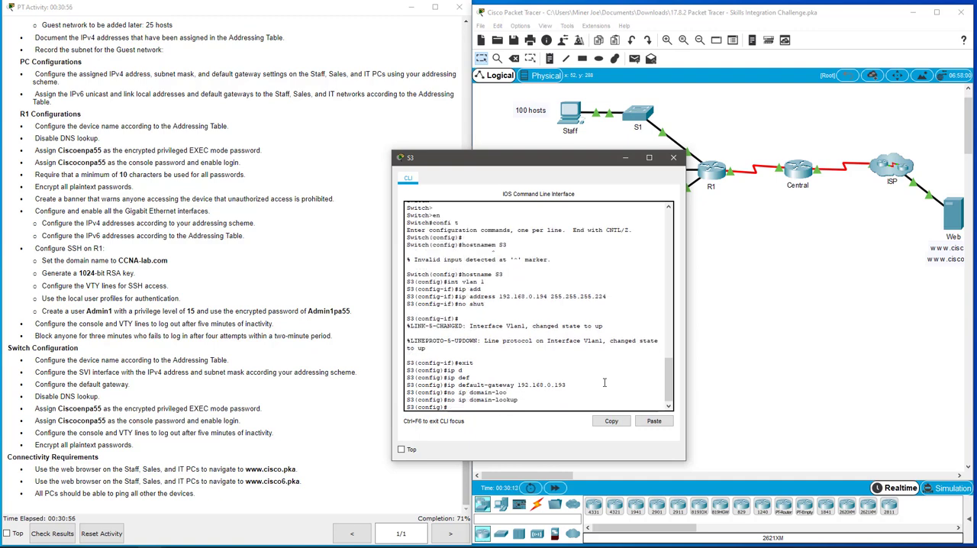
Assign the encrypted privileged EXEC password on S3 with the enable secret command.
{"action": "type", "text": "enable "}
{"action": "type", "text": "secre"}
{"action": "type", "text": "t Cisco"}
{"action": "type", "text": "enpa"}
{"action": "type", "text": "55"}
{"action": "key", "text": "Return"}
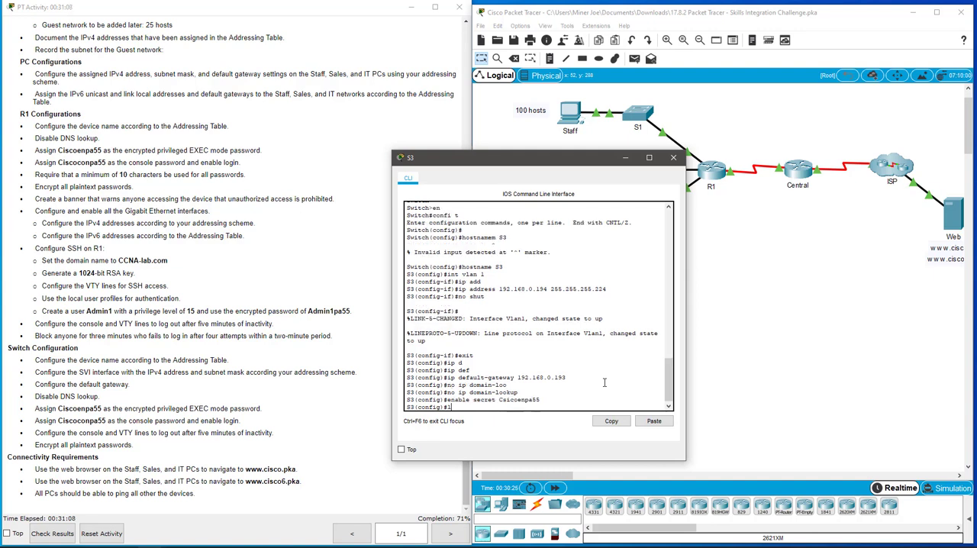
Enter S3's console line 0 configuration and assign the console password.
{"action": "type", "text": "line con 0"}
{"action": "key", "text": "Return"}
{"action": "type", "text": "passwor"}
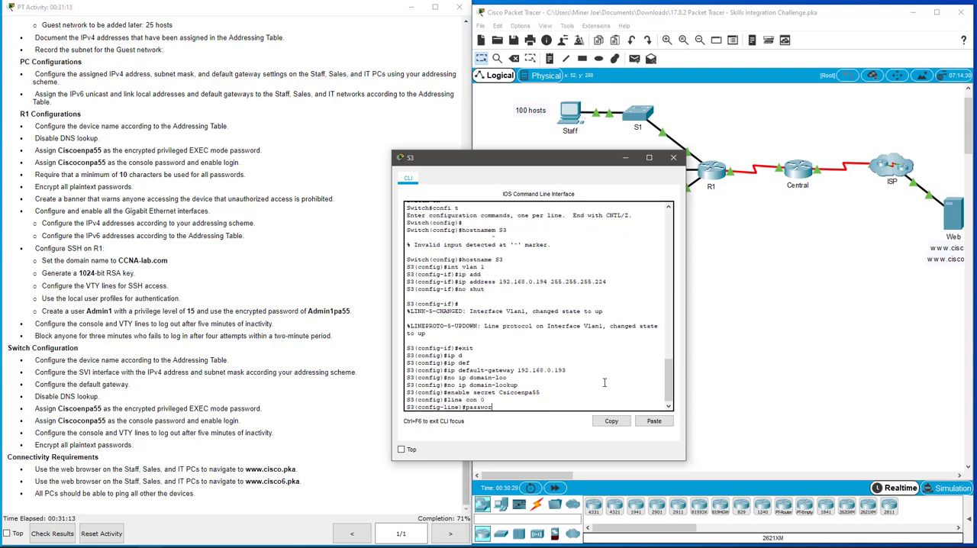
{"action": "key", "text": "Tab"}
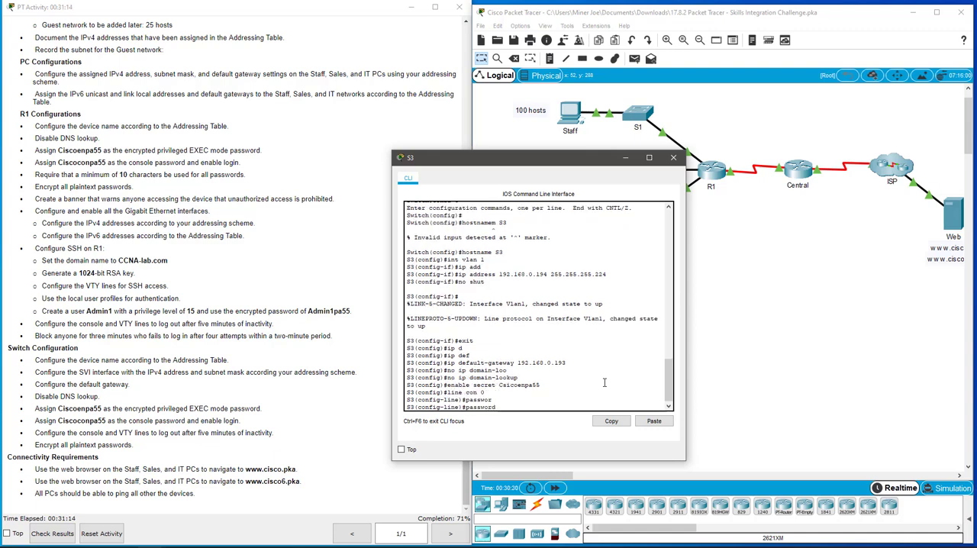
{"action": "type", "text": "Ciscoconpa55"}
{"action": "key", "text": "Return"}
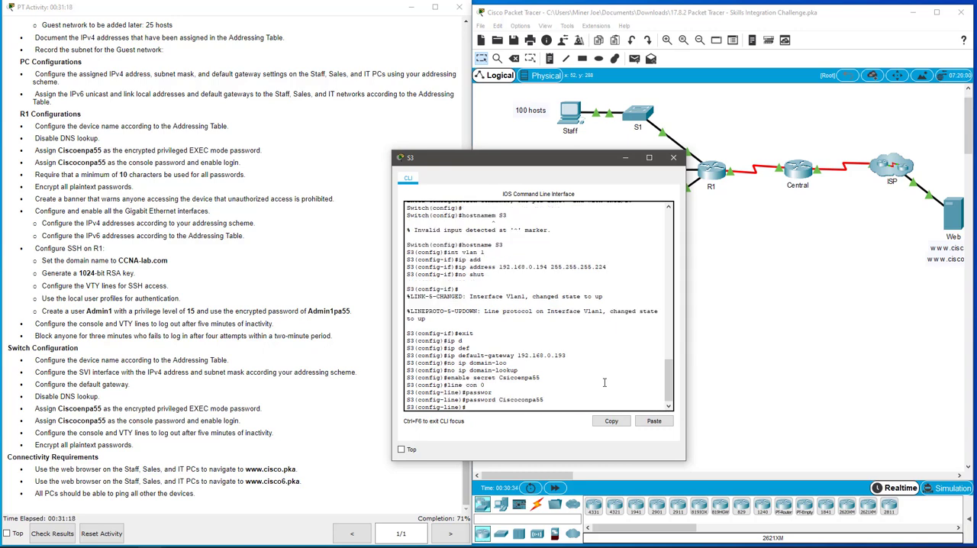
Enable login on S3's console line with an exec-timeout of 5 minutes and return to global configuration mode.
{"action": "type", "text": "login"}
{"action": "type", "text": "x"}
{"action": "key", "text": "Tab"}
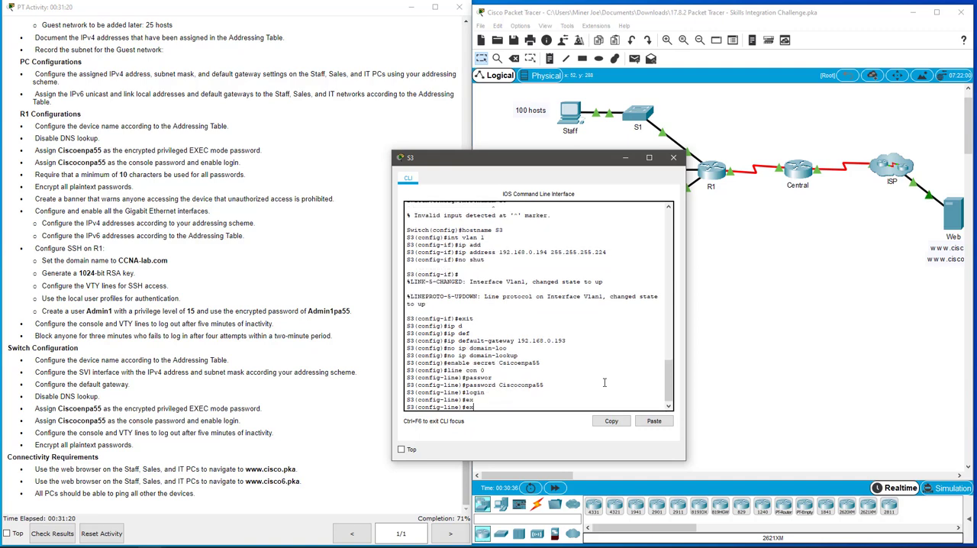
{"action": "type", "text": "ec"}
{"action": "key", "text": "Tab"}
{"action": "type", "text": "-"}
{"action": "key", "text": "Tab"}
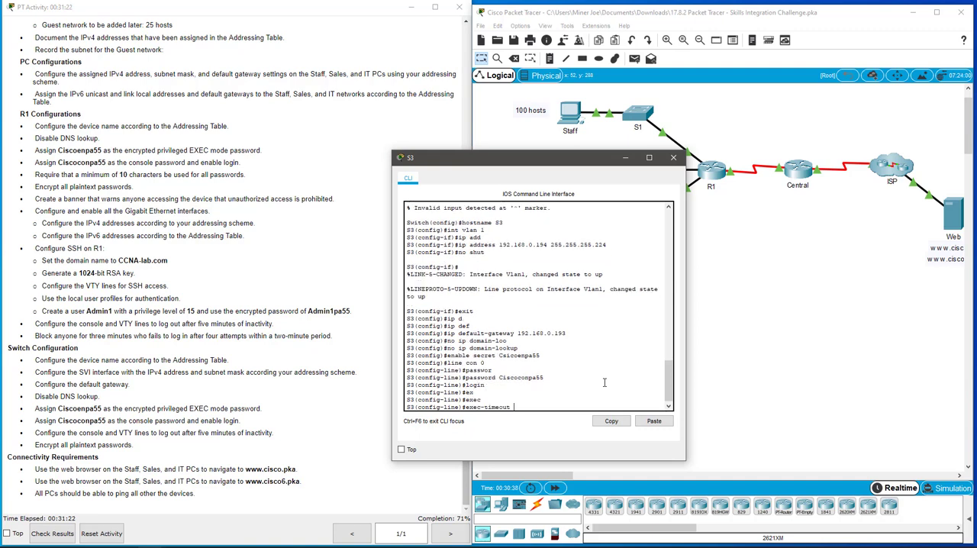
{"action": "type", "text": "5"}
{"action": "key", "text": "Return"}
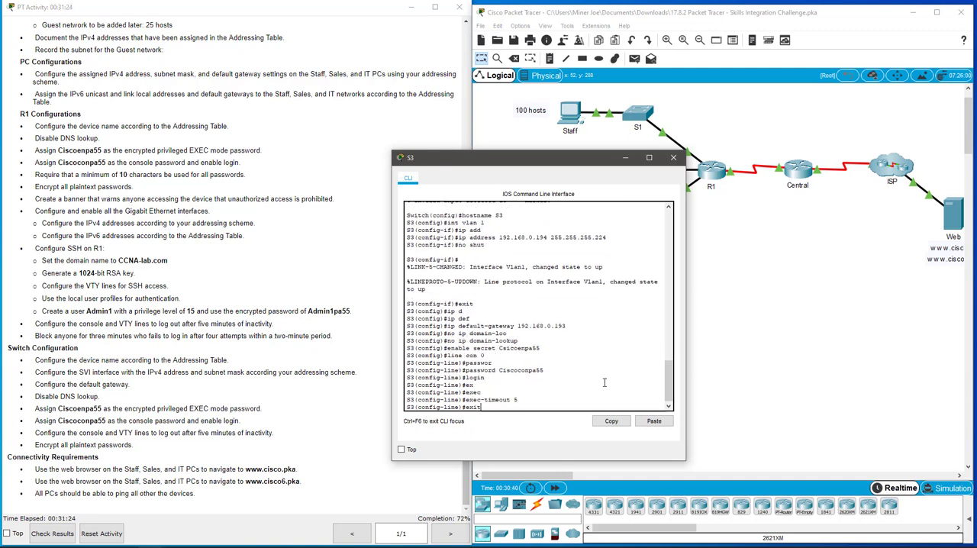
{"action": "key", "text": "Return"}
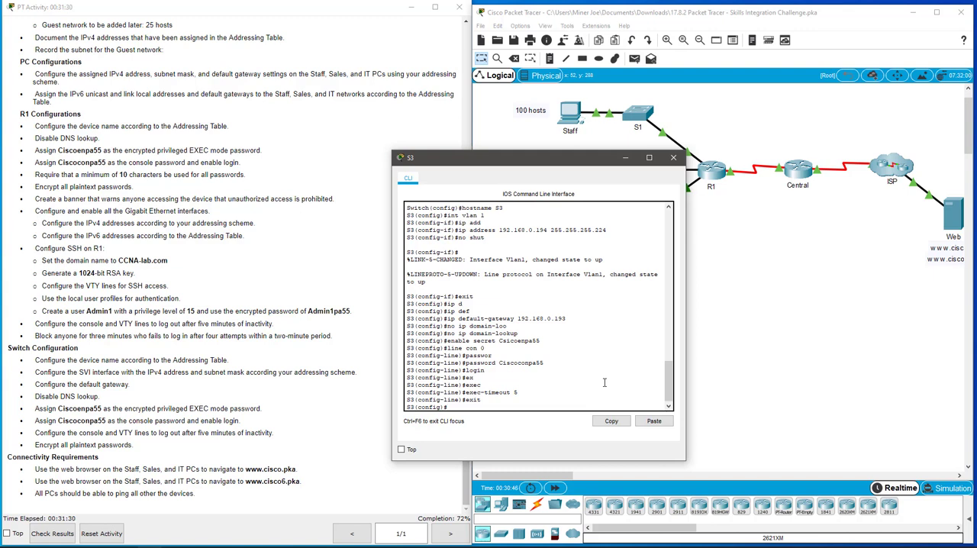
Turn on service password-encryption on S3, removing the stray backslash from the command, and exit to privileged EXEC mode.
{"action": "type", "text": "e"}
{"action": "key", "text": "Tab"}
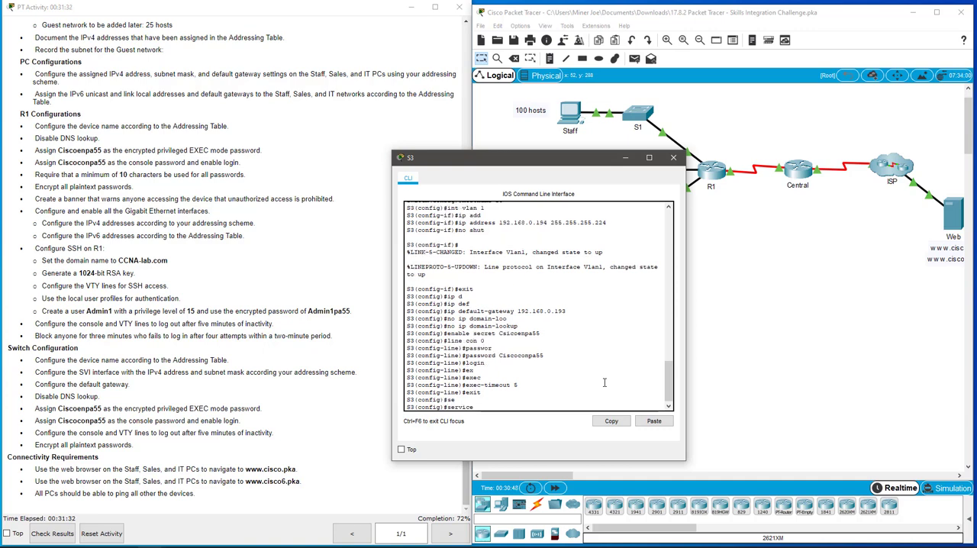
{"action": "type", "text": "pa"}
{"action": "key", "text": "Tab"}
{"action": "type", "text": "\\"}
{"action": "key", "text": "Return"}
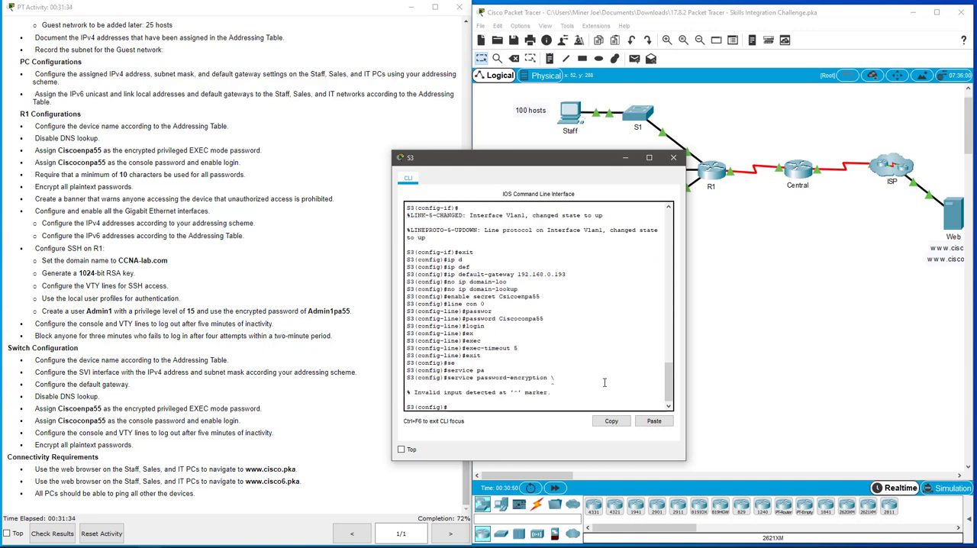
{"action": "key", "text": "Up"}
{"action": "key", "text": "BackSpace"}
{"action": "key", "text": "BackSpace"}
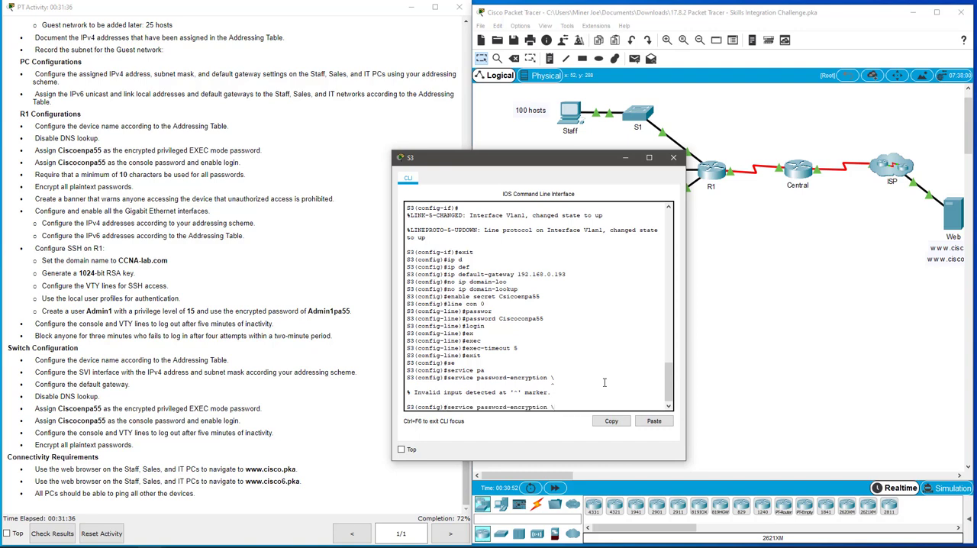
{"action": "key", "text": "Return"}
{"action": "type", "text": "exi"}
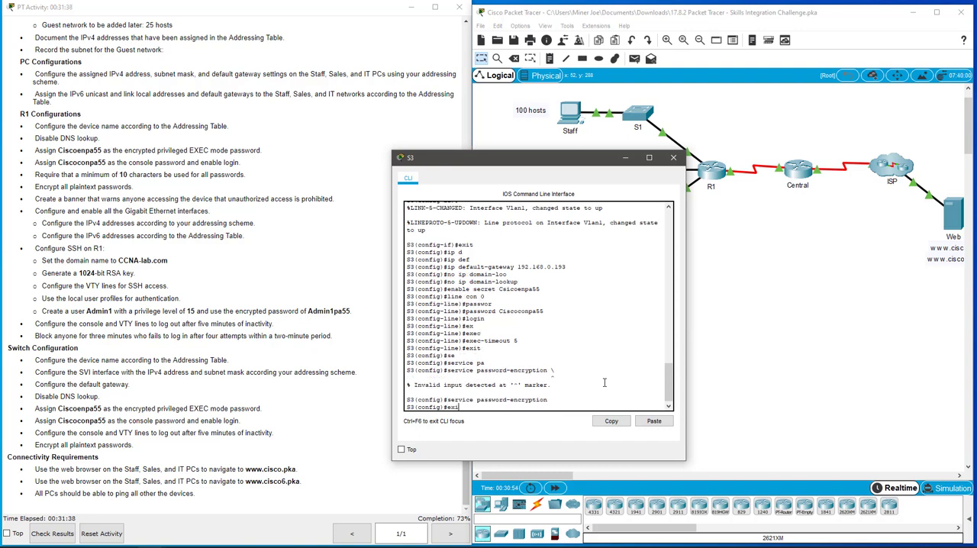
{"action": "type", "text": "t"}
{"action": "key", "text": "Return"}
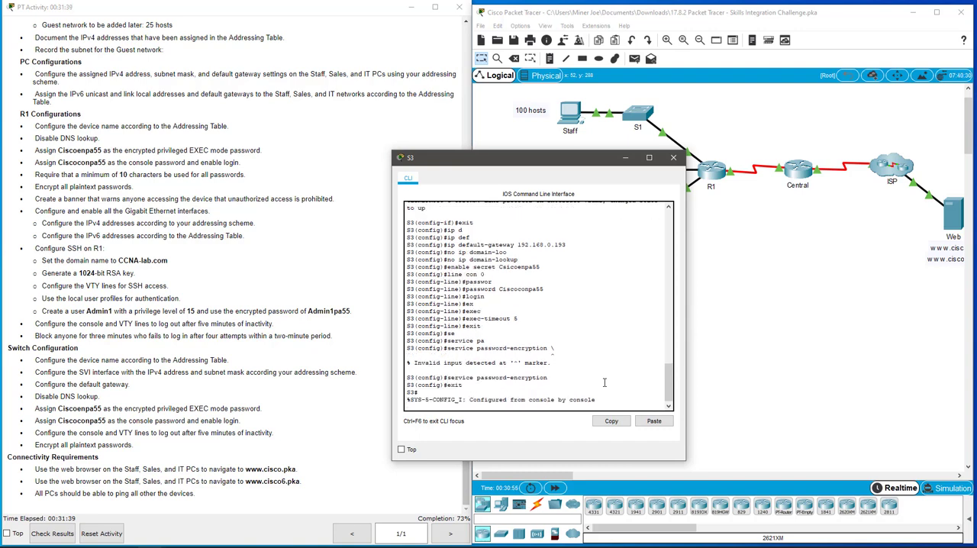
Check the activity results and review the assessment items for R1 and the three switches, including S3's enable secret.
{"action": "left_click", "coordinate": [50, 536]}
{"action": "left_click", "coordinate": [579, 83]}
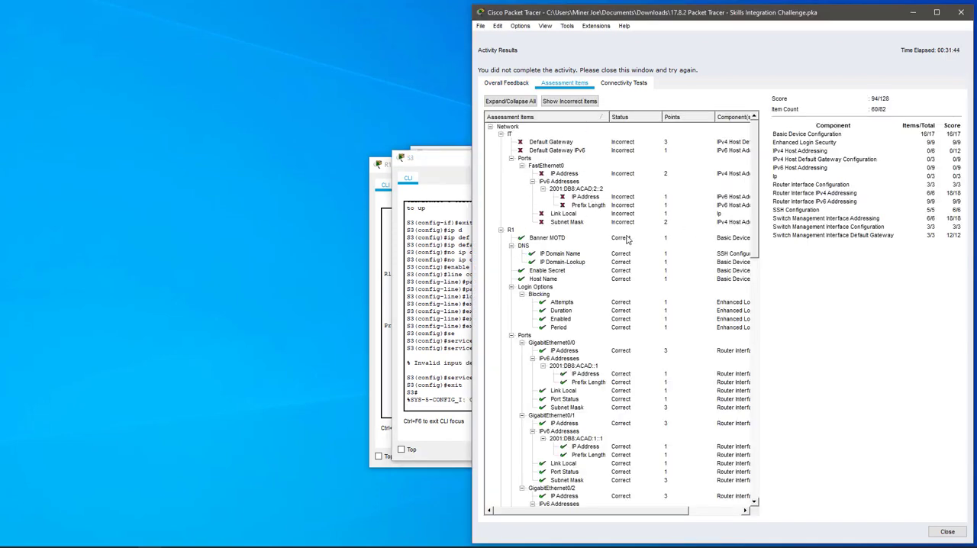
{"action": "scroll", "coordinate": [627, 240], "scroll_direction": "down", "scroll_amount": 10}
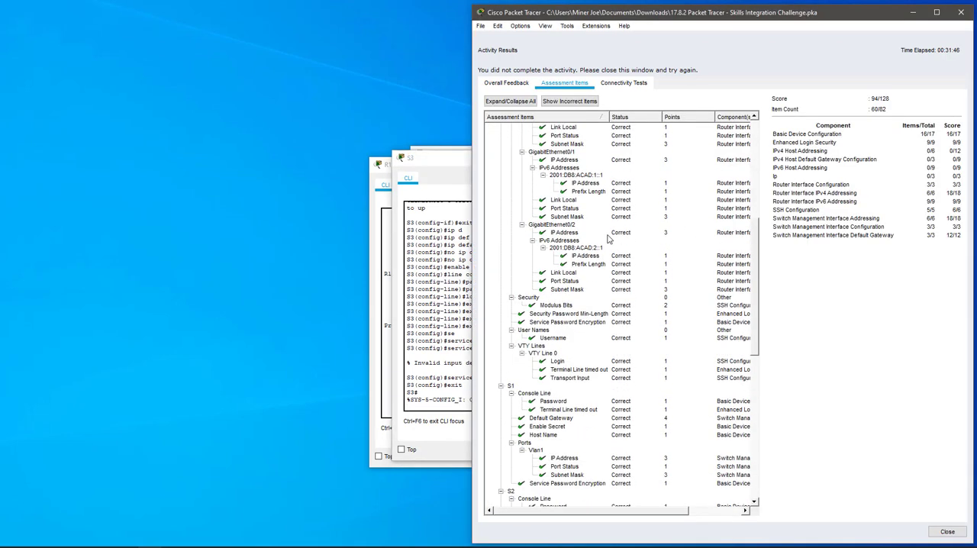
{"action": "scroll", "coordinate": [608, 238], "scroll_direction": "down", "scroll_amount": 9}
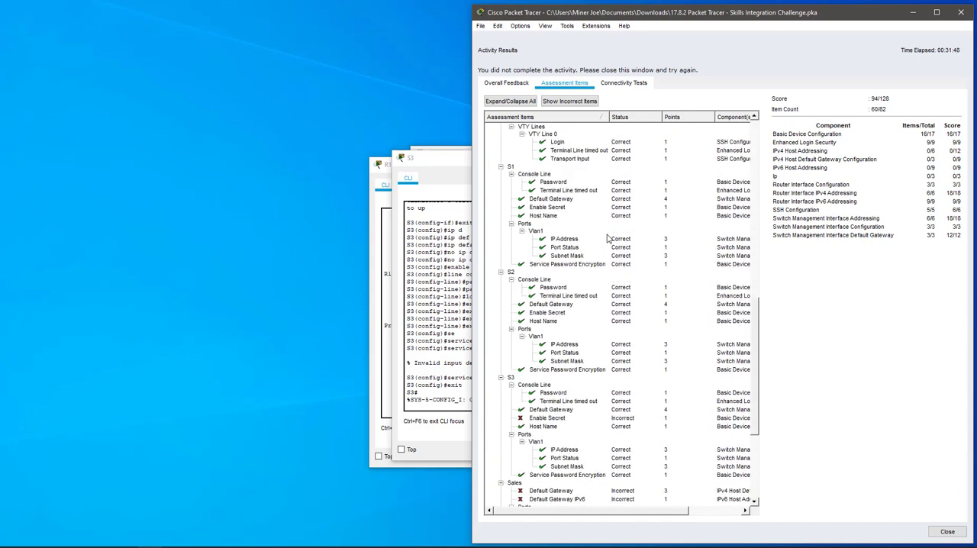
{"action": "scroll", "coordinate": [608, 239], "scroll_direction": "down", "scroll_amount": 5}
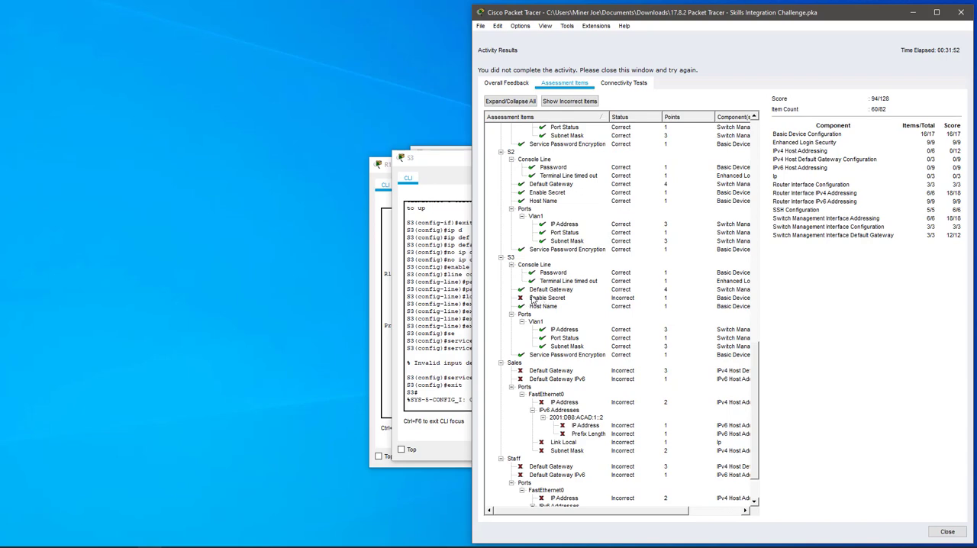
{"action": "left_click", "coordinate": [534, 299]}
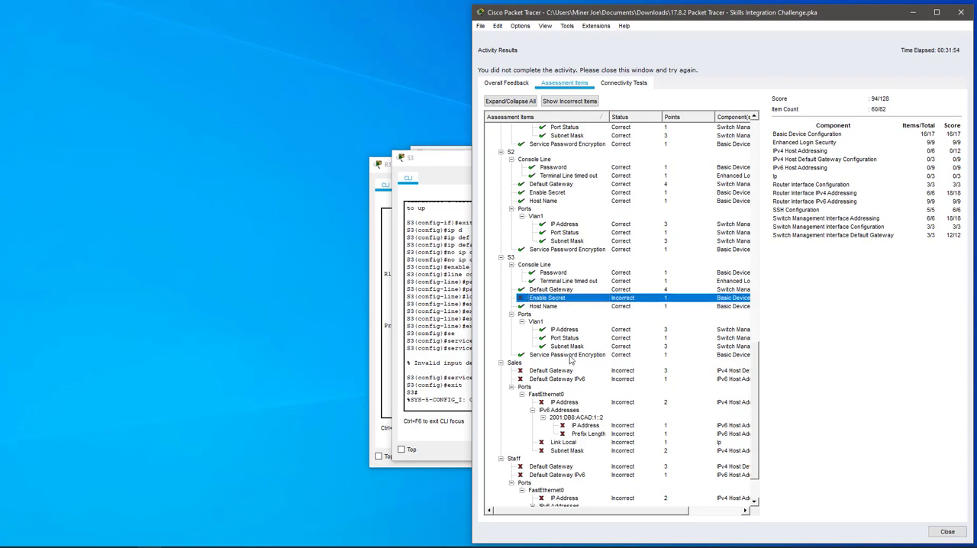
{"action": "scroll", "coordinate": [570, 359], "scroll_direction": "up", "scroll_amount": 17}
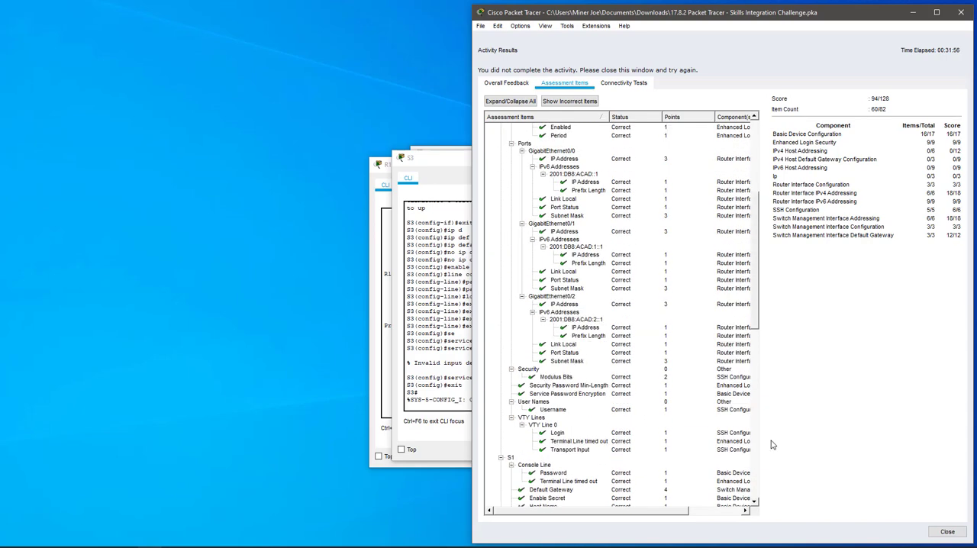
{"action": "left_click", "coordinate": [963, 536]}
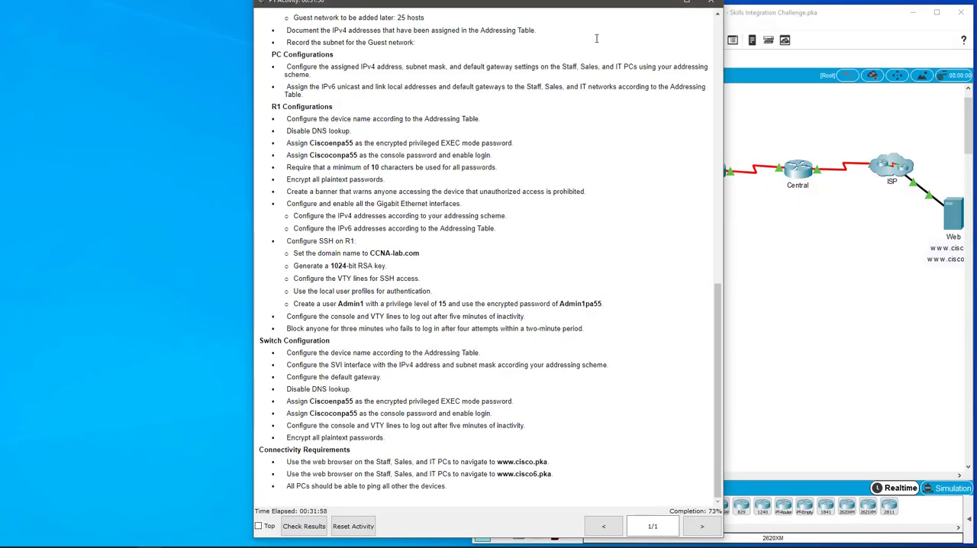
Move the instructions window clear of the topology, then reopen S3's command line in global configuration mode.
{"action": "left_click_drag", "start_coordinate": [413, 5], "coordinate": [348, 9]}
{"action": "left_click_drag", "start_coordinate": [407, 13], "coordinate": [184, 13]}
{"action": "left_click", "coordinate": [666, 280]}
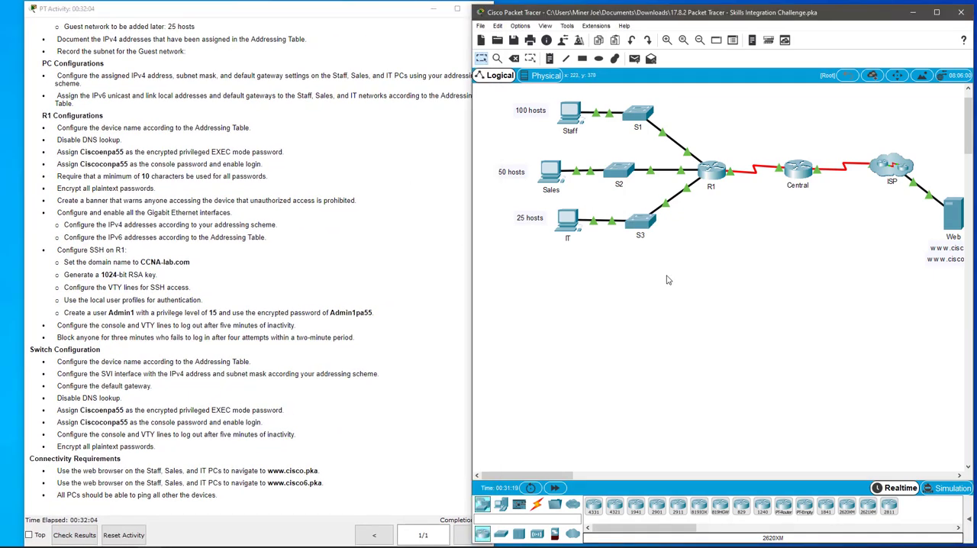
{"action": "left_click", "coordinate": [641, 226]}
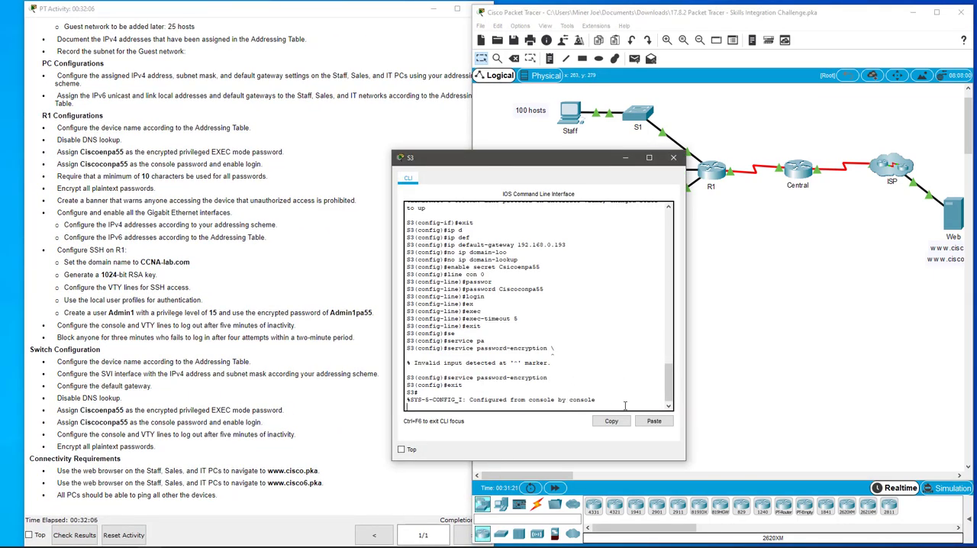
{"action": "key", "text": "Return"}
{"action": "key", "text": "Return"}
{"action": "type", "text": "e"}
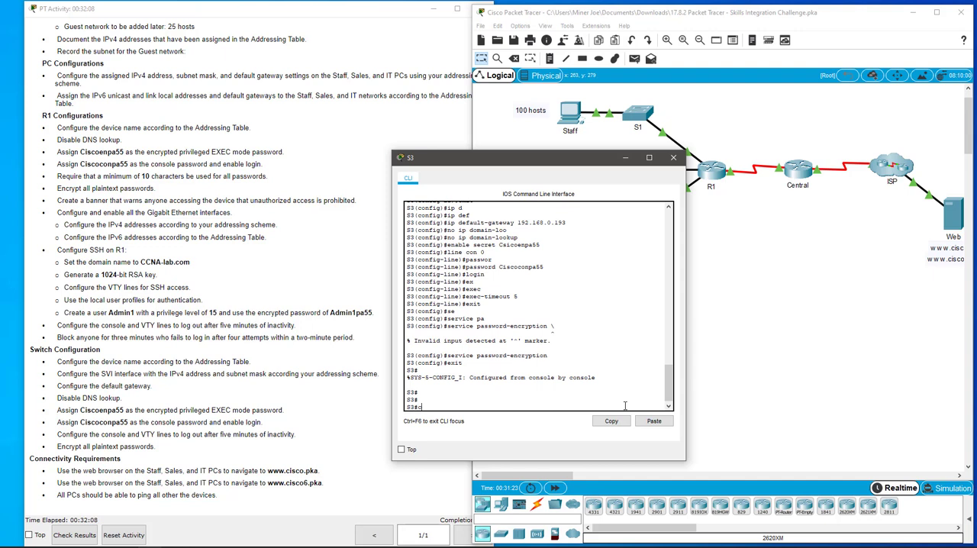
{"action": "type", "text": "onfi t"}
{"action": "key", "text": "Return"}
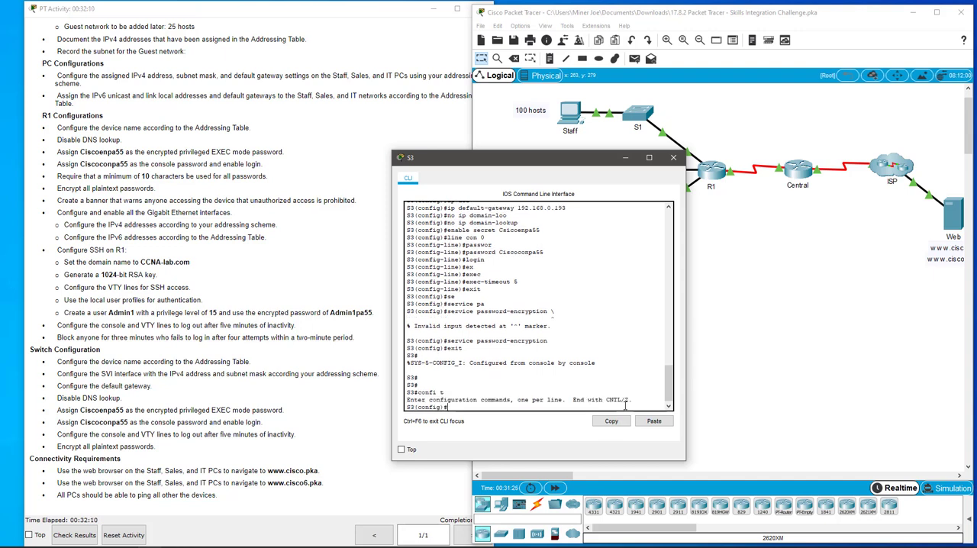
Reassign S3's enable secret using the privileged EXEC password spelled as in the activity instructions.
{"action": "type", "text": "enable secret"}
{"action": "type", "text": "Csic"}
{"action": "type", "text": "o"}
{"action": "type", "text": "enpa55"}
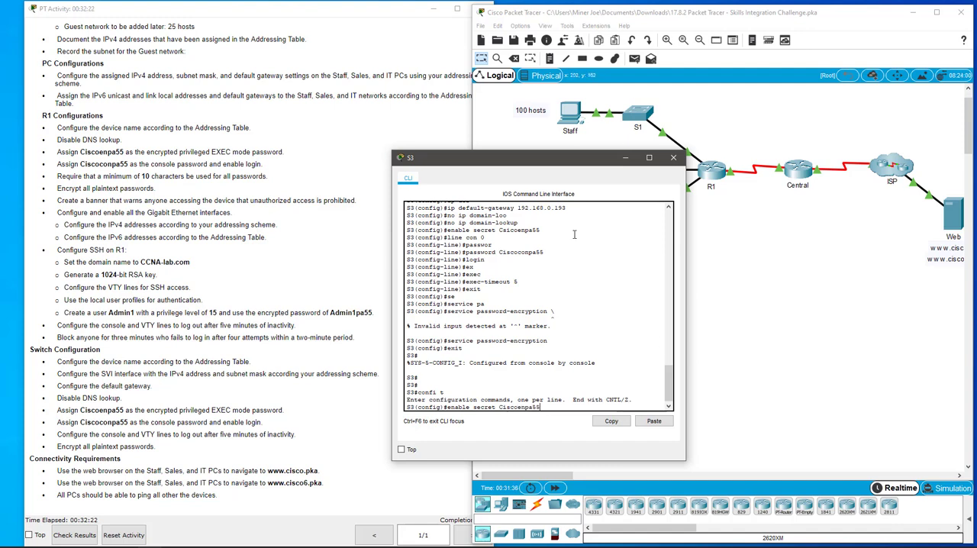
{"action": "left_click_drag", "start_coordinate": [343, 9], "coordinate": [313, 1]}
{"action": "double_click", "coordinate": [500, 2]}
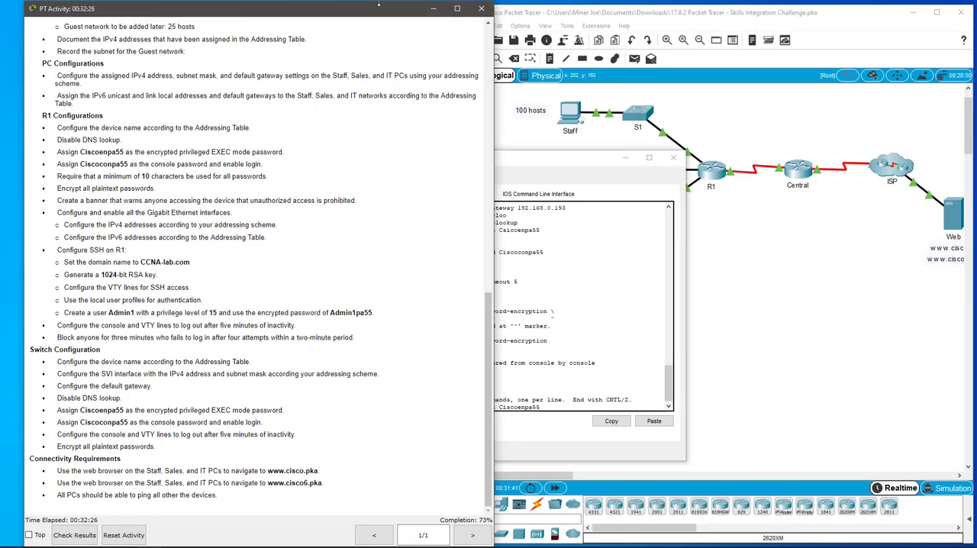
{"action": "left_click", "coordinate": [580, 157]}
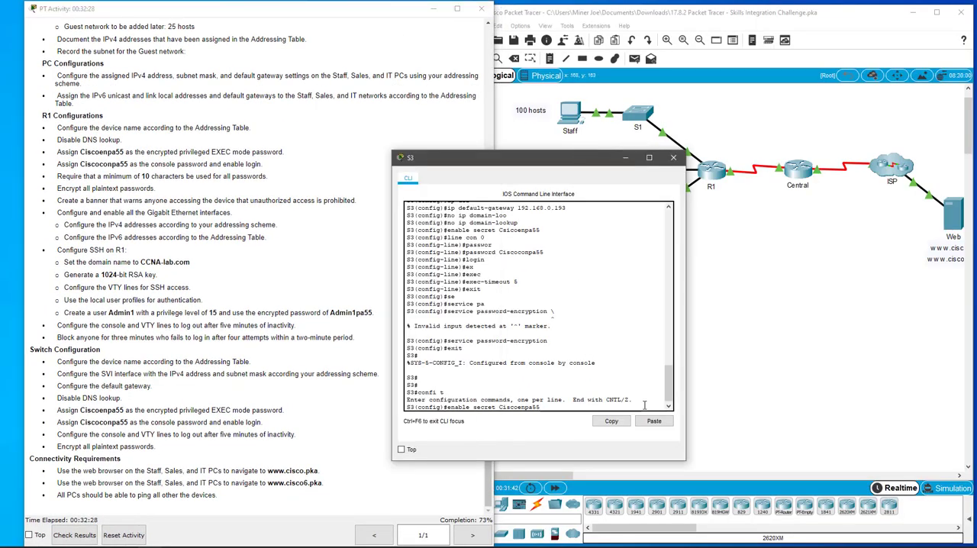
{"action": "key", "text": "Return"}
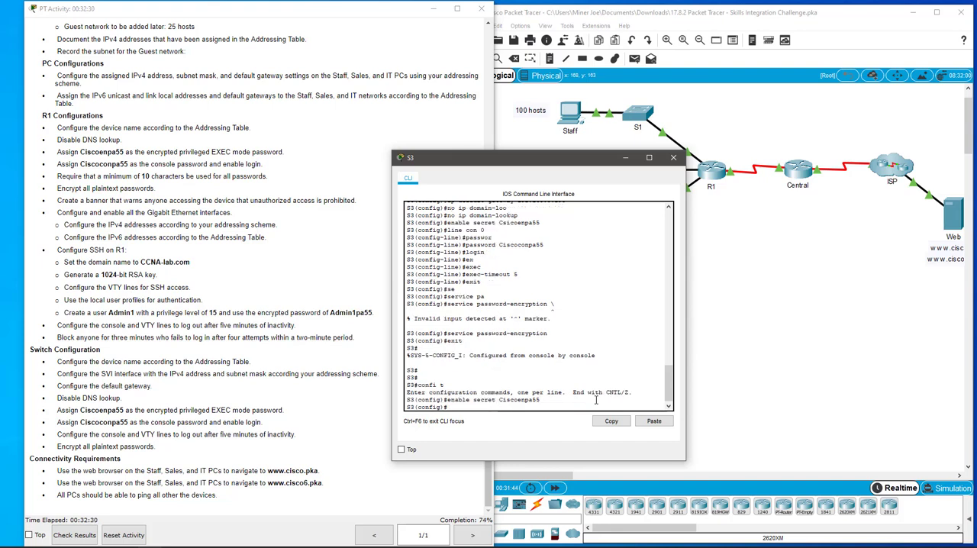
Exit S3's global configuration mode and close its window, placing the instructions beside the topology.
{"action": "type", "text": "exit"}
{"action": "key", "text": "Return"}
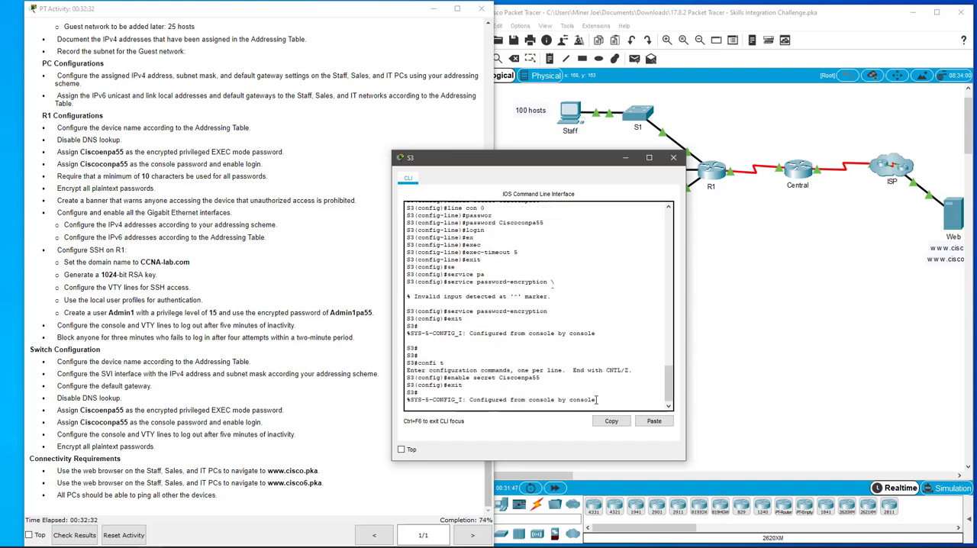
{"action": "left_click", "coordinate": [673, 157]}
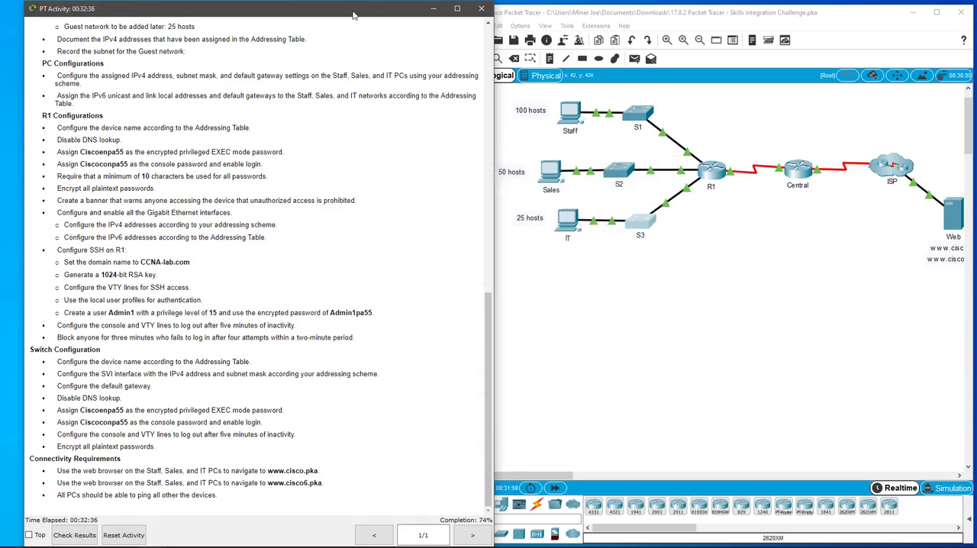
{"action": "left_click_drag", "start_coordinate": [357, 14], "coordinate": [336, 13]}
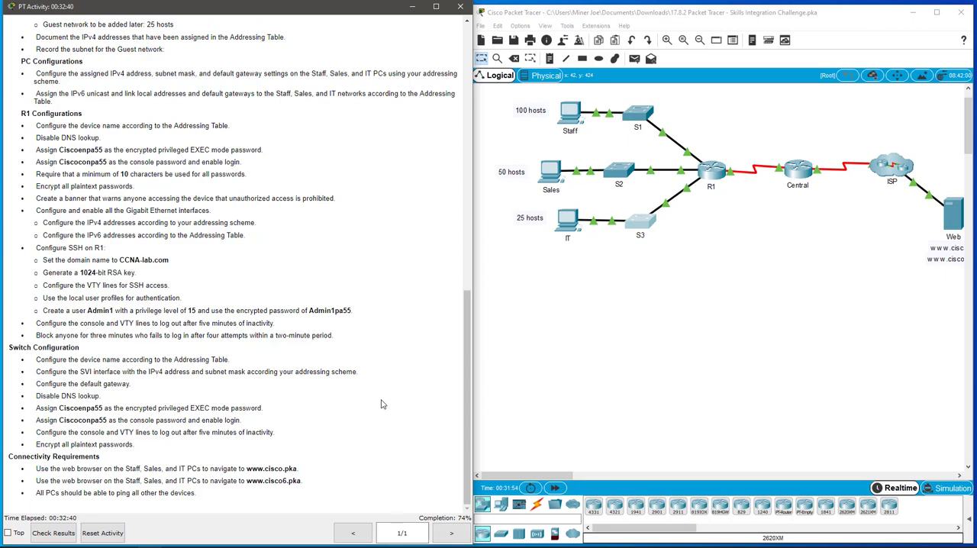